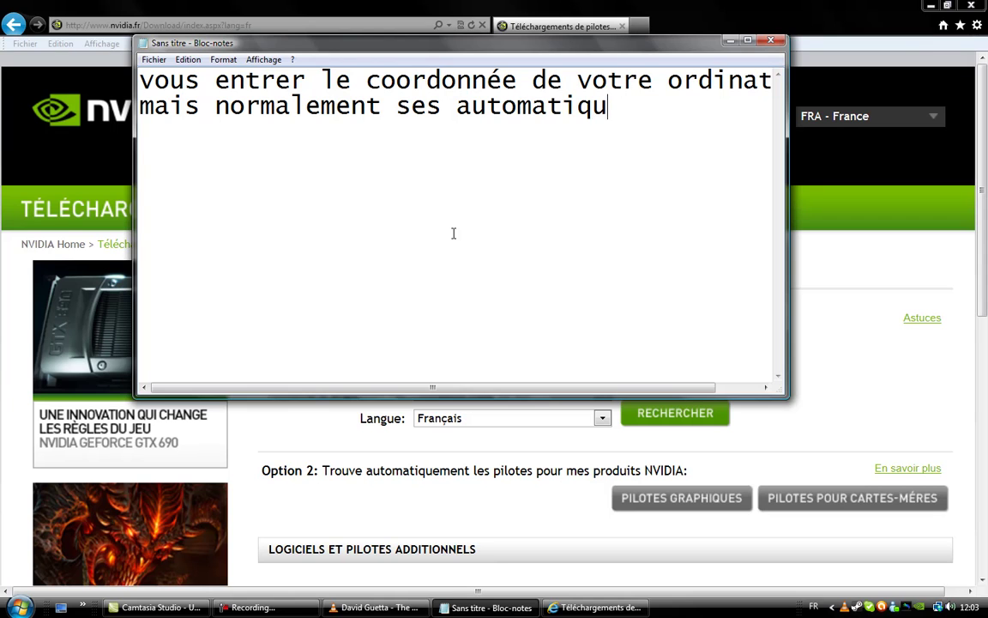
Clear the whole note about entering the computer's details from the untitled Bloc-notes document
key(BackSpace)
key(BackSpace)
key(BackSpace)
key(BackSpace)
key(BackSpace)
key(BackSpace)
key(BackSpace)
key(BackSpace)
key(BackSpace)
key(BackSpace)
key(BackSpace)
key(BackSpace)
key(BackSpace)
key(BackSpace)
key(BackSpace)
key(BackSpace)
key(BackSpace)
key(BackSpace)
key(BackSpace)
key(BackSpace)
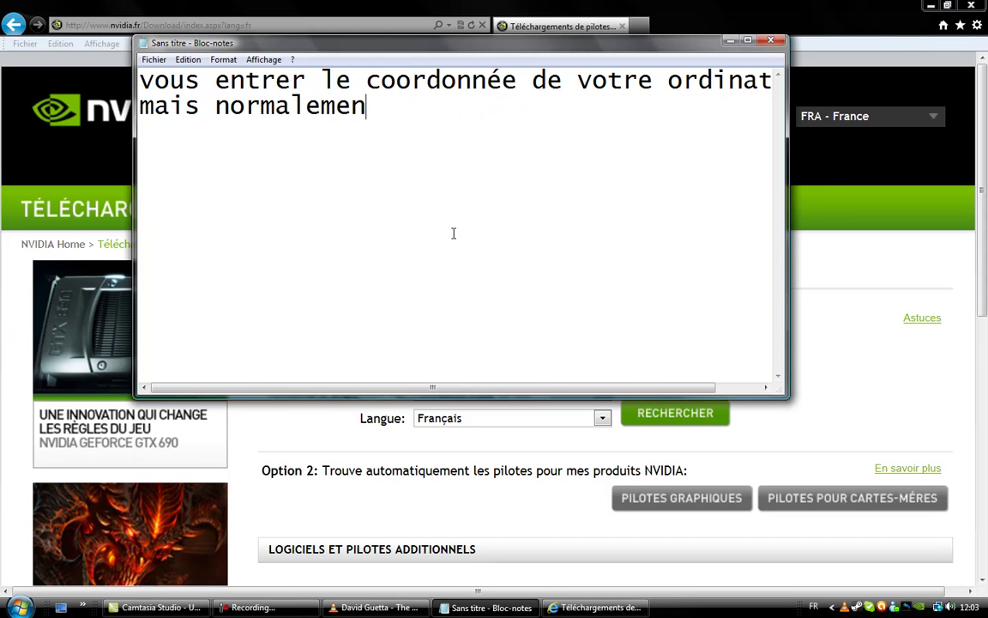
key(BackSpace)
key(BackSpace)
key(BackSpace)
key(BackSpace)
key(BackSpace)
key(BackSpace)
key(BackSpace)
key(BackSpace)
key(BackSpace)
key(BackSpace)
key(BackSpace)
key(BackSpace)
key(BackSpace)
key(BackSpace)
key(BackSpace)
key(BackSpace)
key(BackSpace)
key(BackSpace)
key(BackSpace)
key(BackSpace)
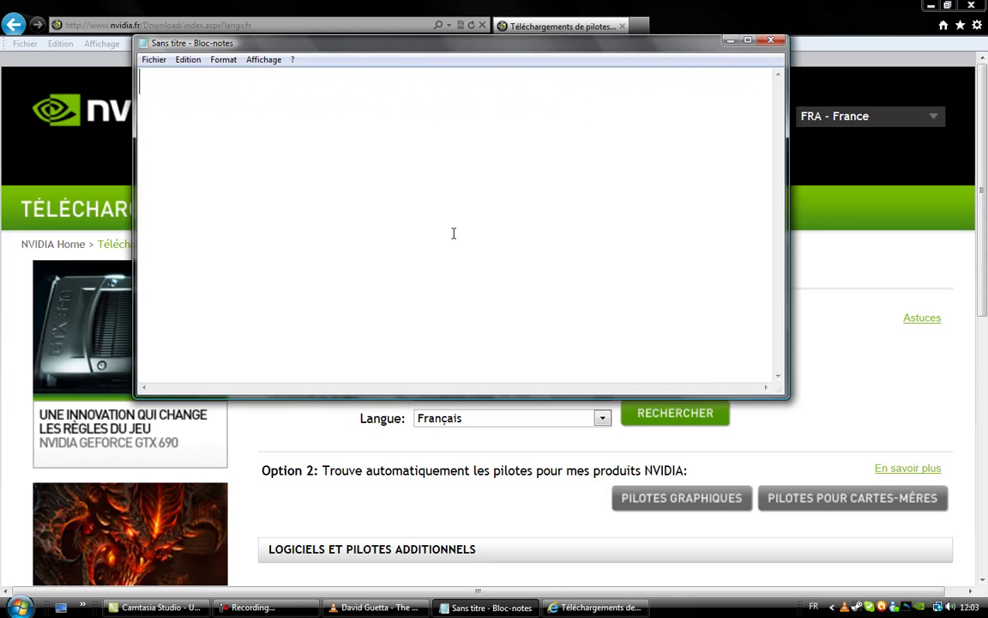
Search the NVIDIA site for the French GeForce 500 Series driver for Windows Vista 32-bit and proceed to its download confirmation page
click(730, 39)
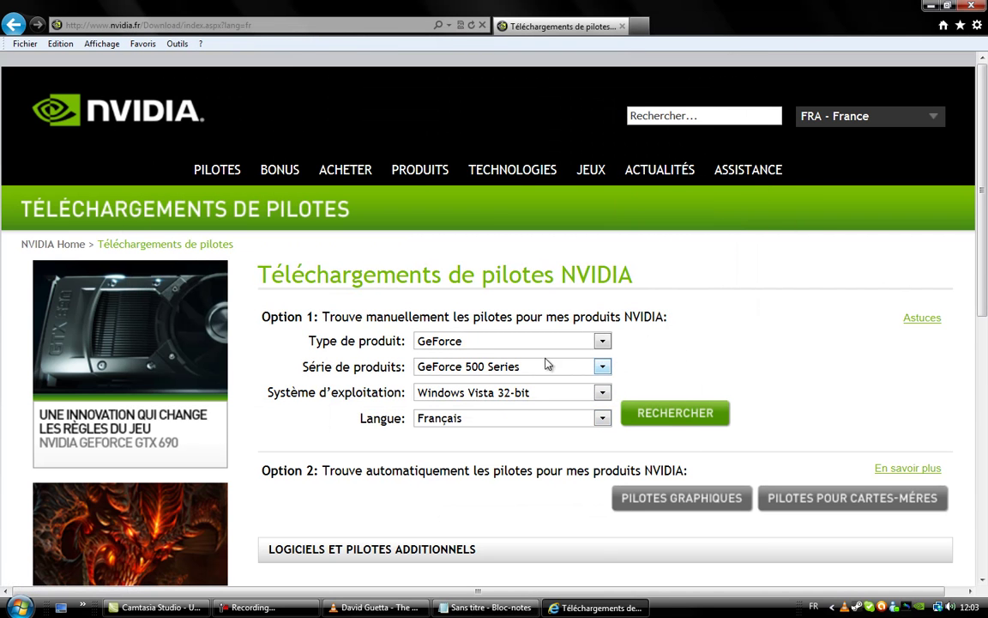
click(658, 416)
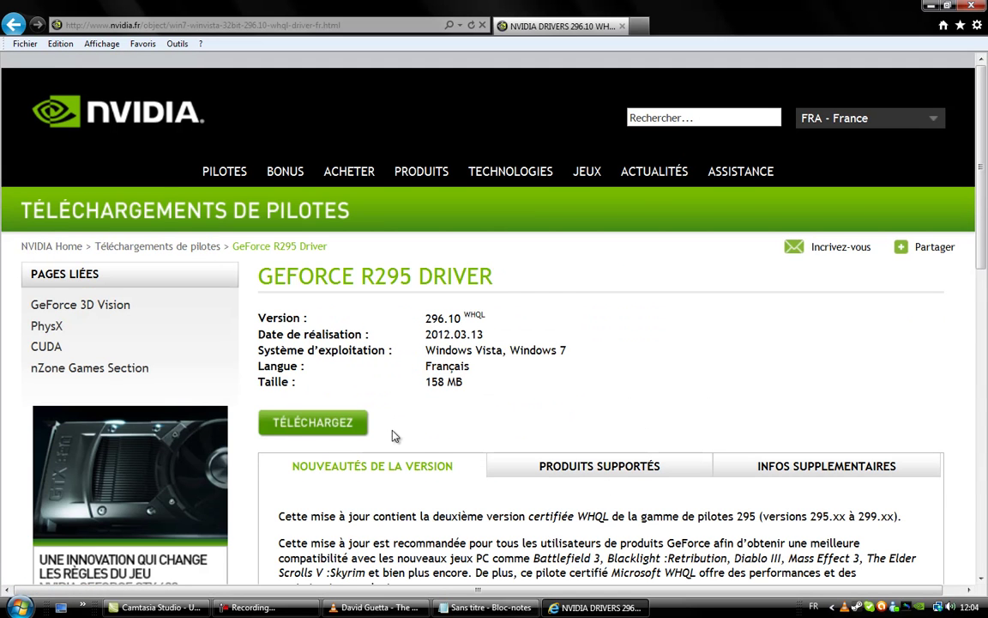
click(351, 426)
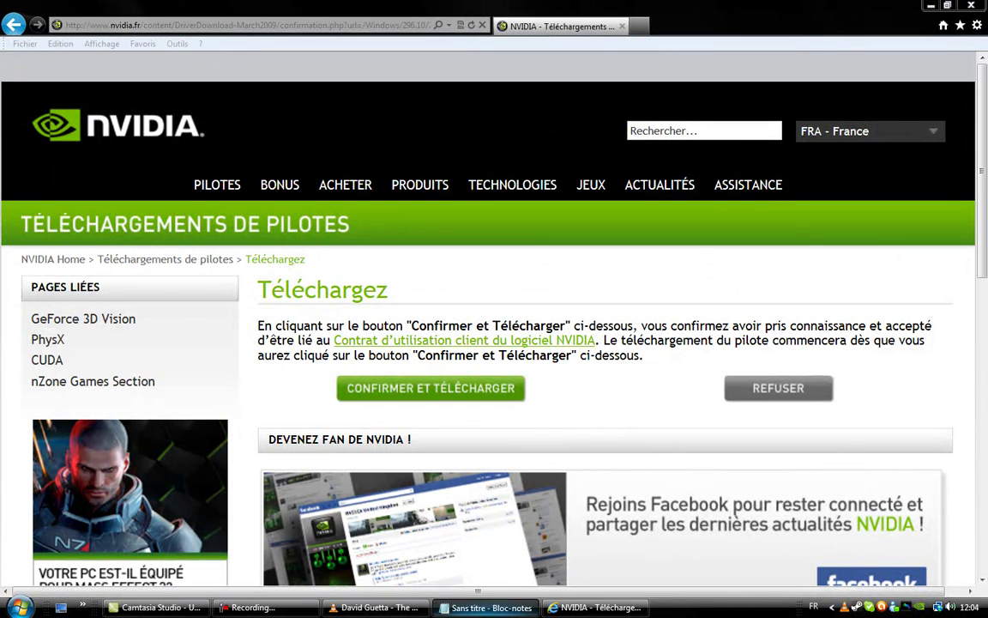
Write the note "vous telecharger et installé" in the empty Bloc-notes document
click(485, 608)
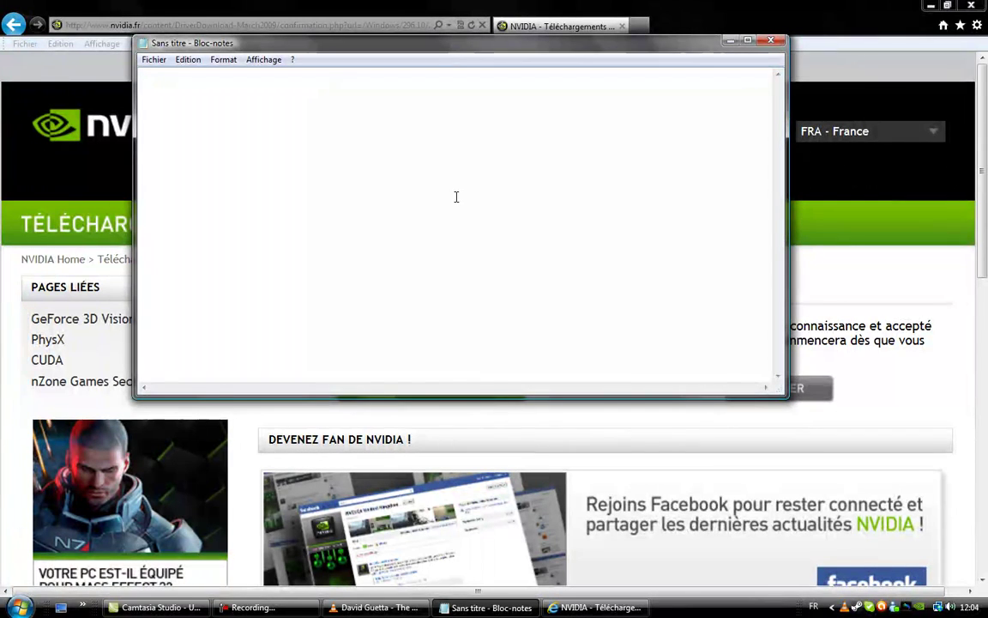
text(vous )
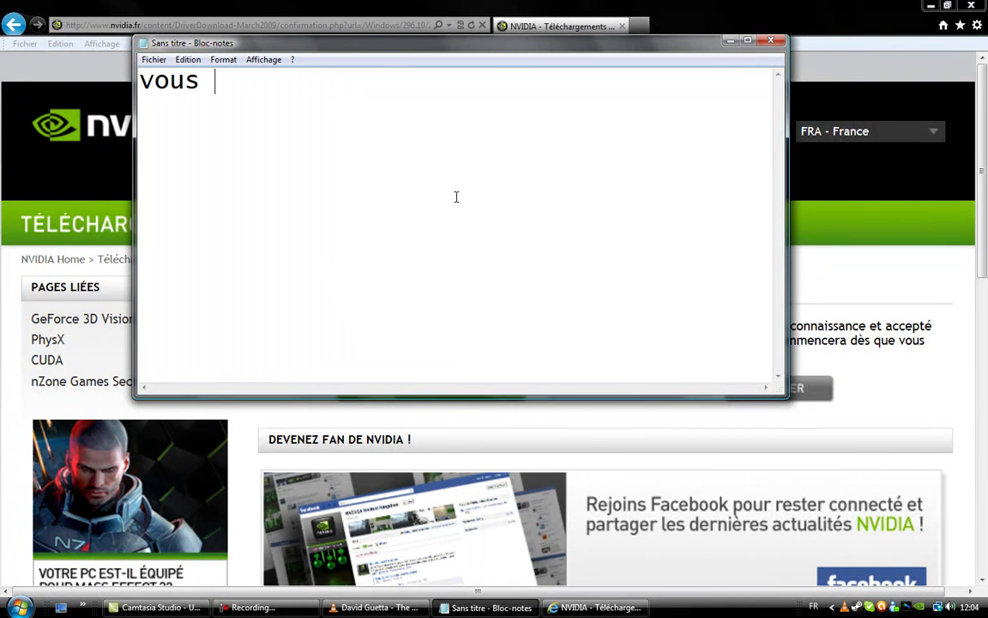
text(telech)
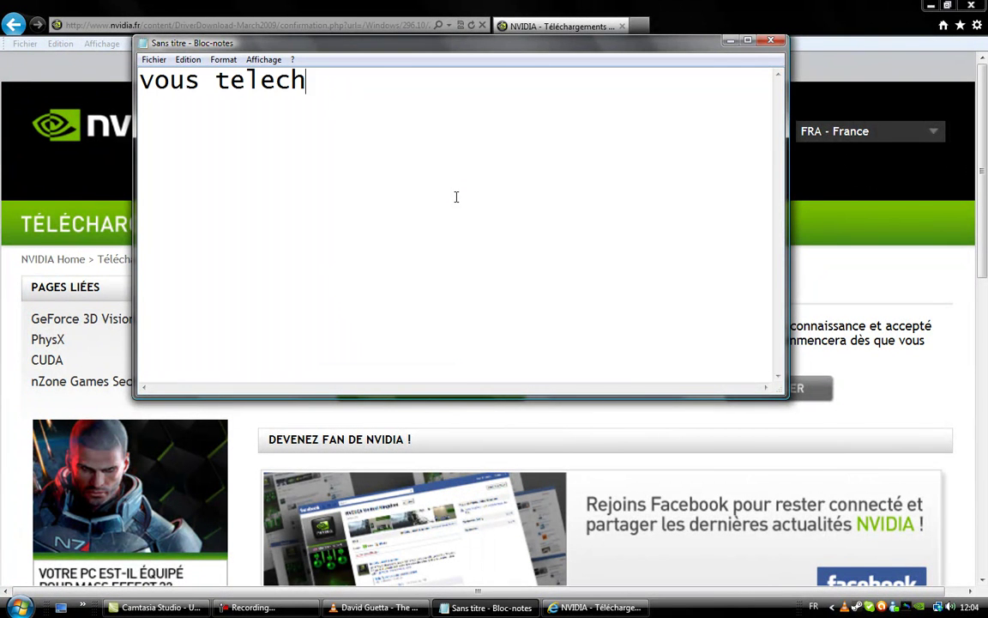
text(arger )
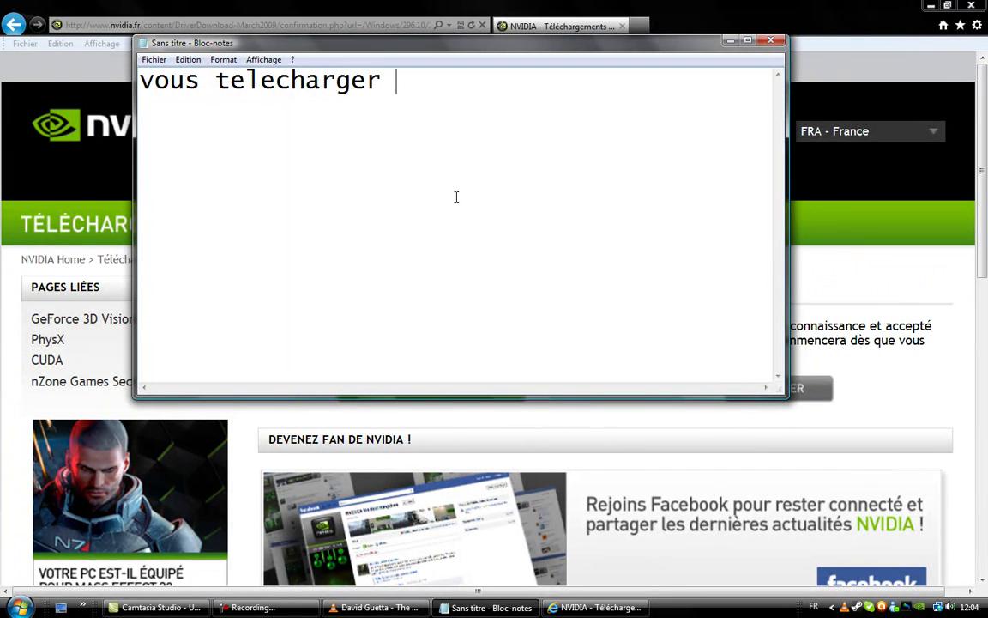
text(et in)
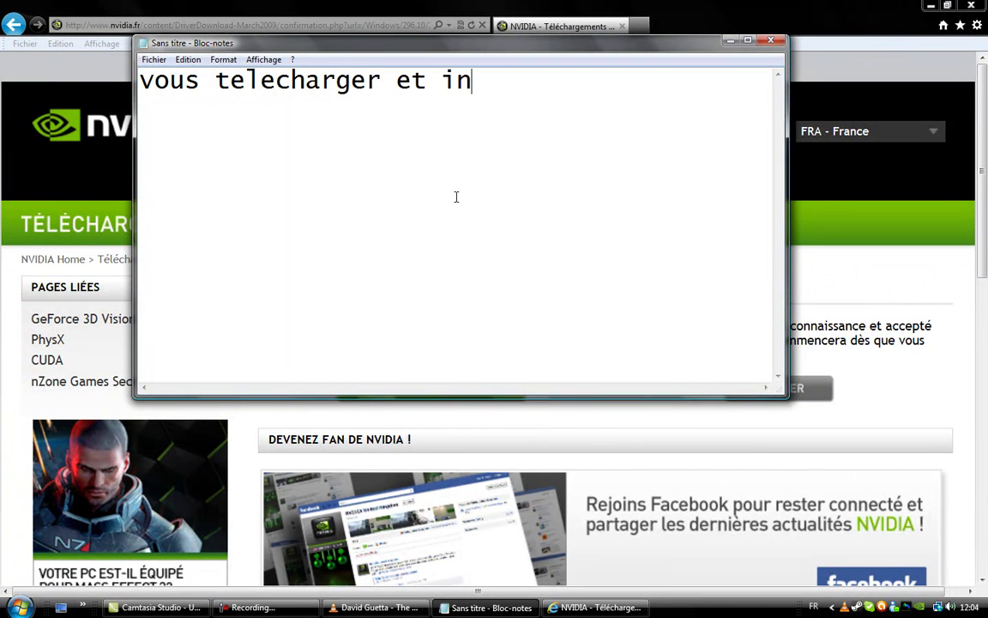
text(stallé)
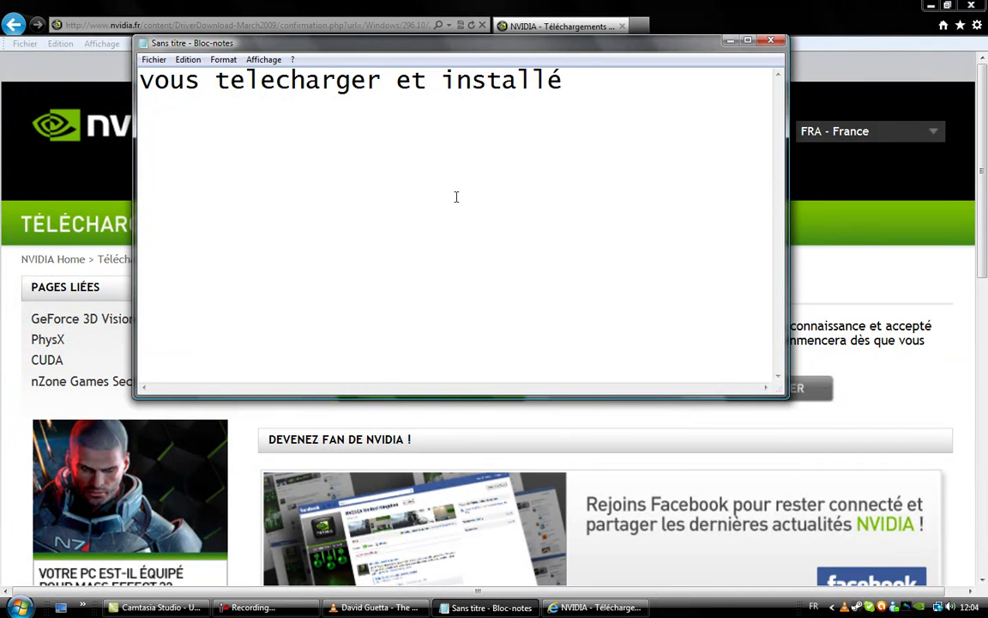
Erase the note about downloading and installing so the Bloc-notes document is empty
key(BackSpace)
key(BackSpace)
key(BackSpace)
key(BackSpace)
key(BackSpace)
key(BackSpace)
key(BackSpace)
key(BackSpace)
key(BackSpace)
key(BackSpace)
key(BackSpace)
key(BackSpace)
key(BackSpace)
key(BackSpace)
key(BackSpace)
key(BackSpace)
key(BackSpace)
key(BackSpace)
key(BackSpace)
key(BackSpace)
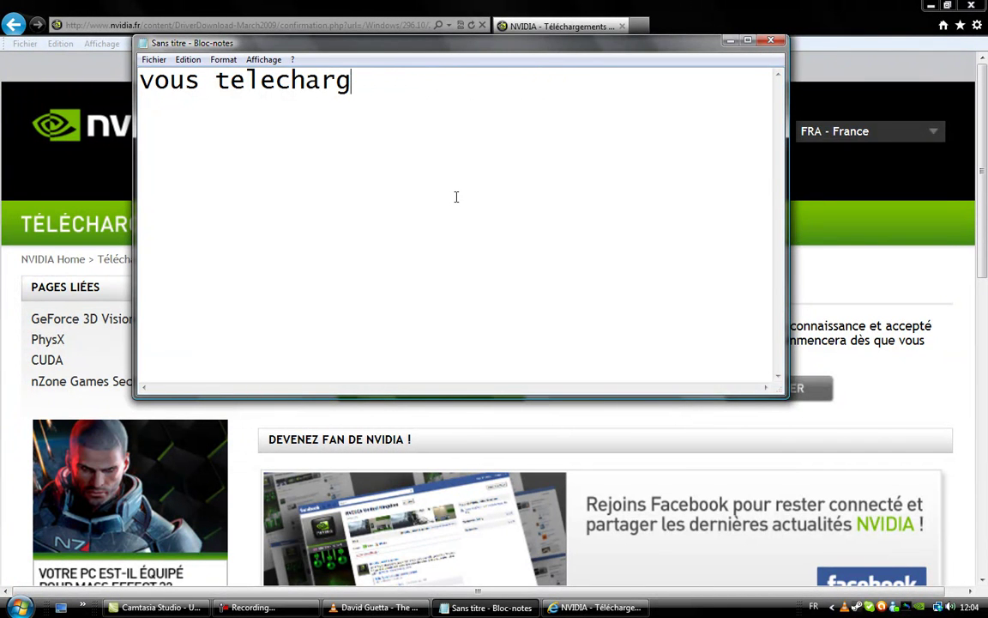
Minimise Bloc-notes and the browser to show the desktop
click(730, 40)
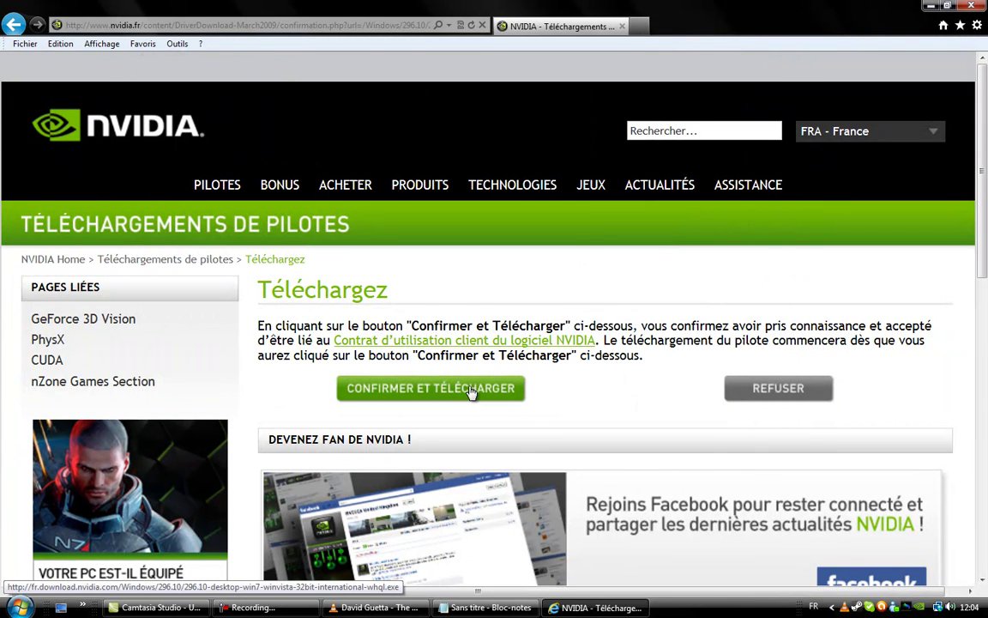
key(super+d)
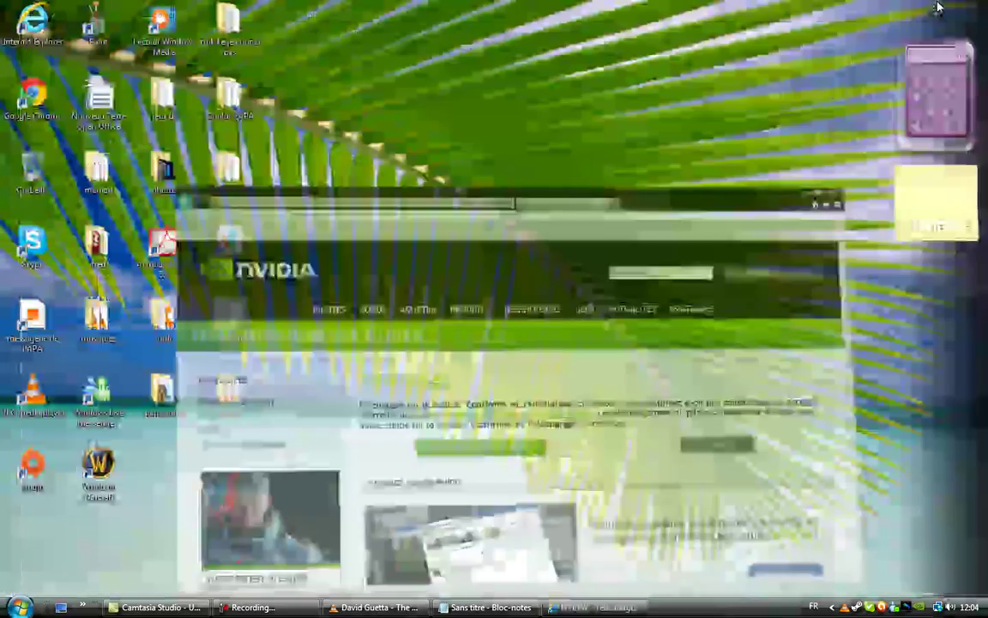
Bring back Bloc-notes and write the note "apres avoir installer vous faite ceci"
click(485, 606)
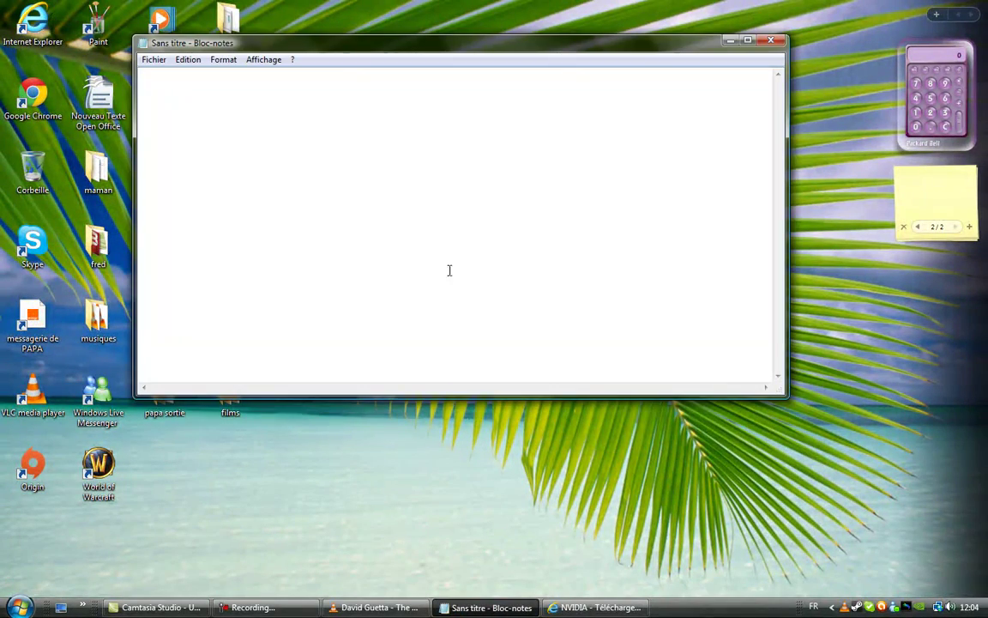
text(apres avoir installer)
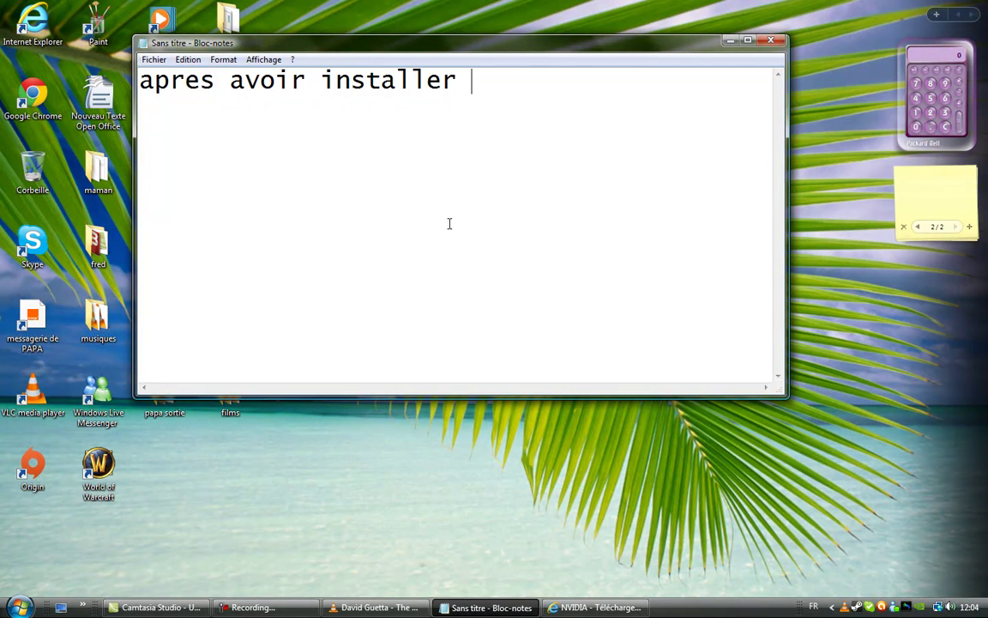
text( vous )
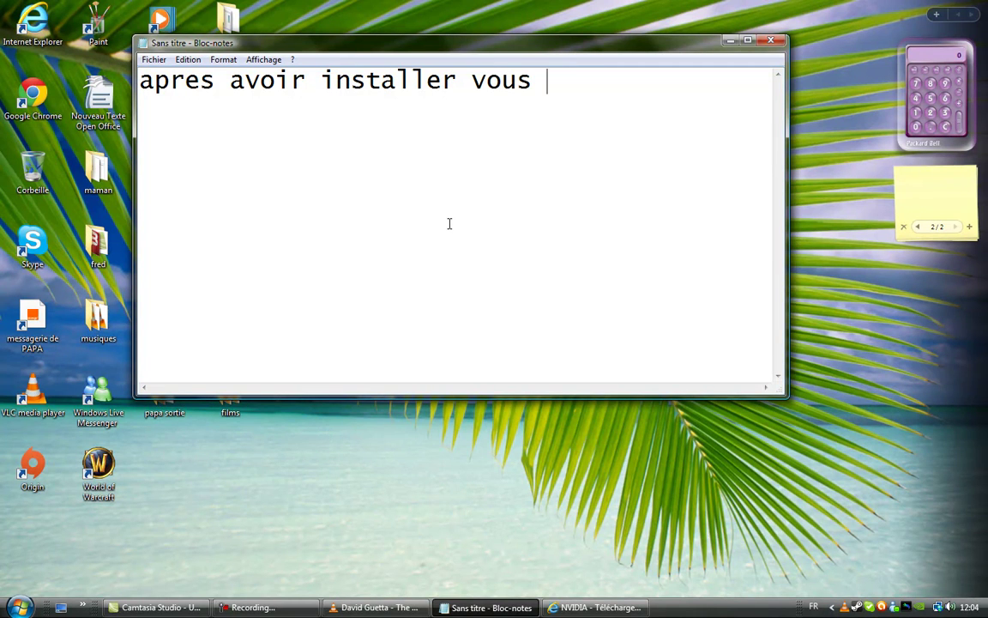
text(faite )
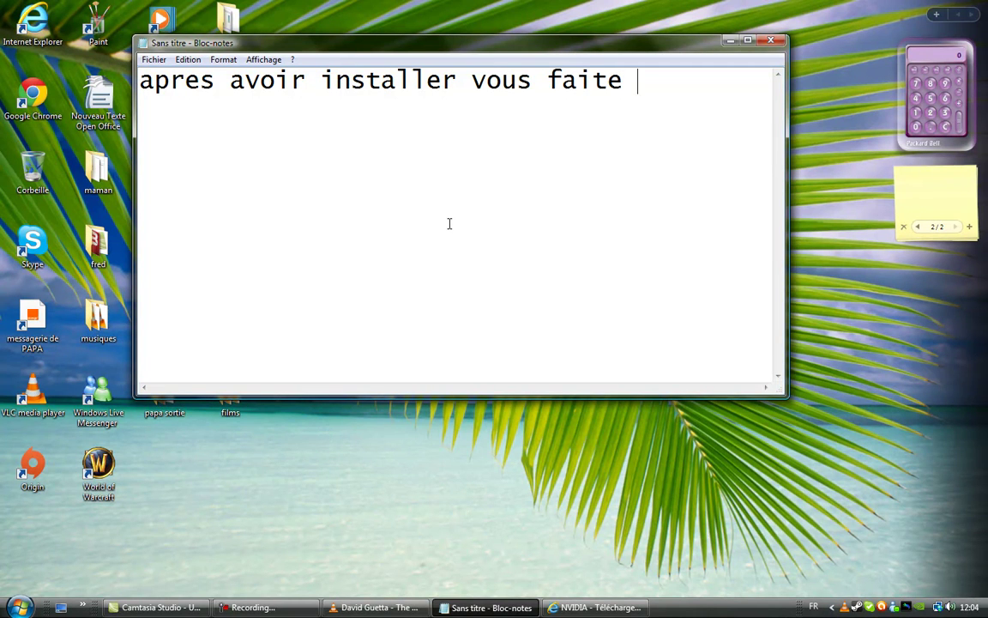
text(ceci)
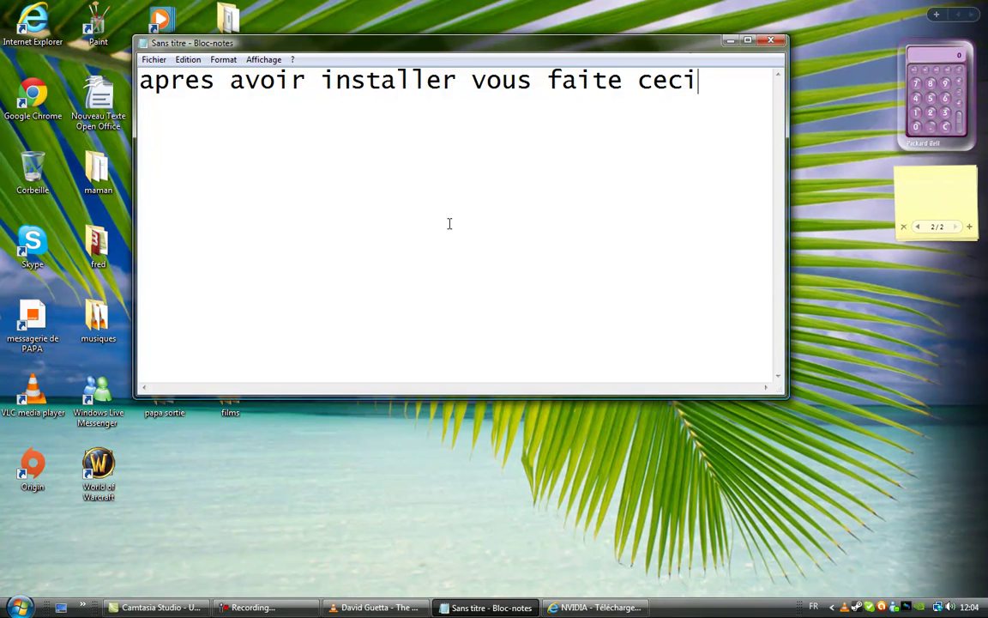
Erase the note about what to do after installing from the Bloc-notes document
key(BackSpace)
key(BackSpace)
key(BackSpace)
key(BackSpace)
key(BackSpace)
key(BackSpace)
key(BackSpace)
key(BackSpace)
key(BackSpace)
key(BackSpace)
key(BackSpace)
key(BackSpace)
key(BackSpace)
key(BackSpace)
key(BackSpace)
key(BackSpace)
key(BackSpace)
key(BackSpace)
key(BackSpace)
key(BackSpace)
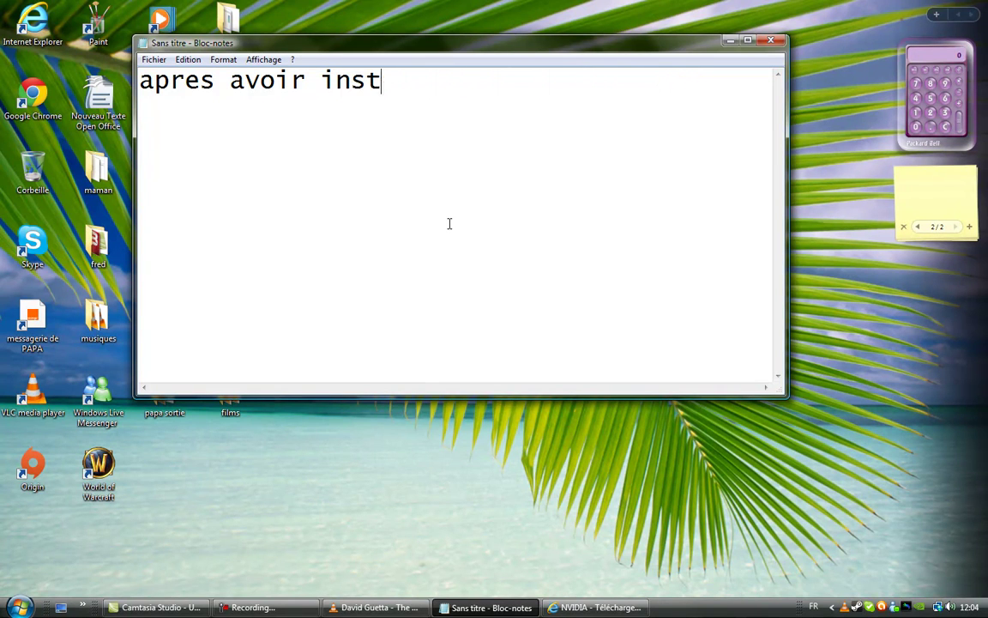
Minimise Bloc-notes and open the personal desktop folder that holds the NVIDIA driver installer
click(730, 40)
double_click(106, 242)
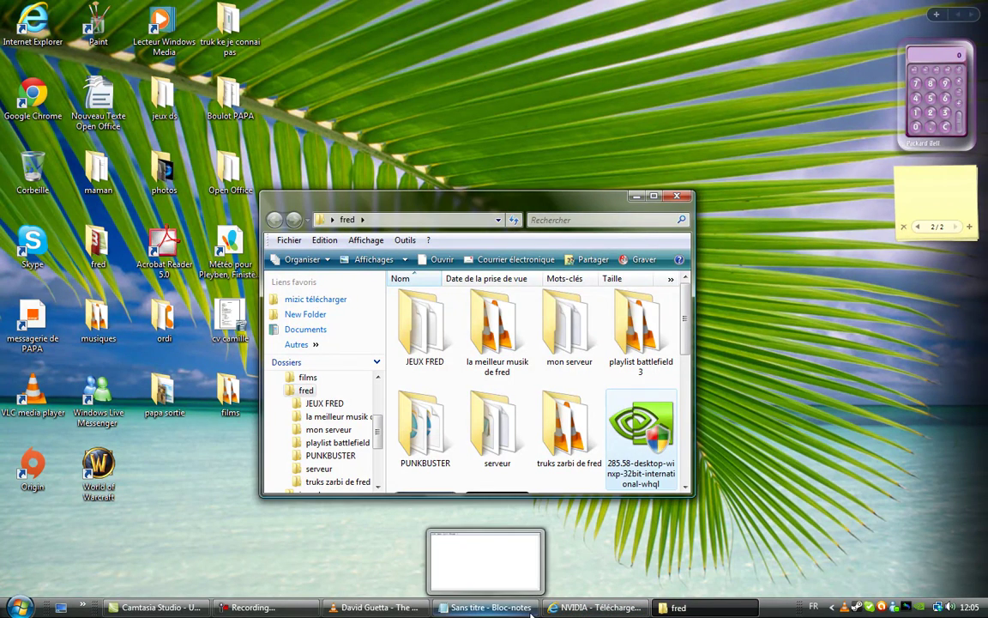
Return to Bloc-notes and write the note "moi je les deja fait donc je ne le fait pas"
click(490, 607)
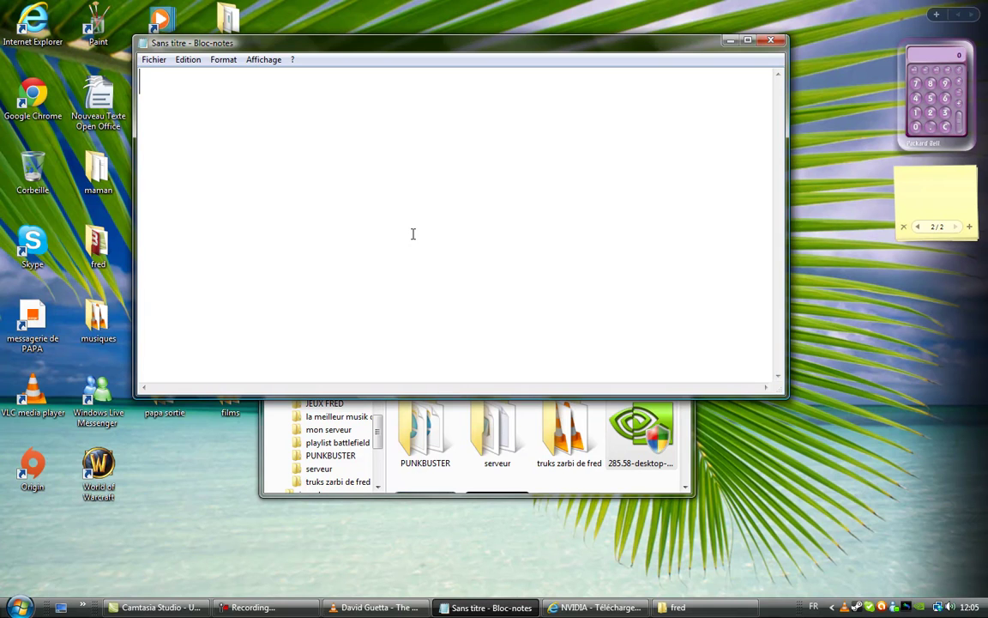
text(moi je le)
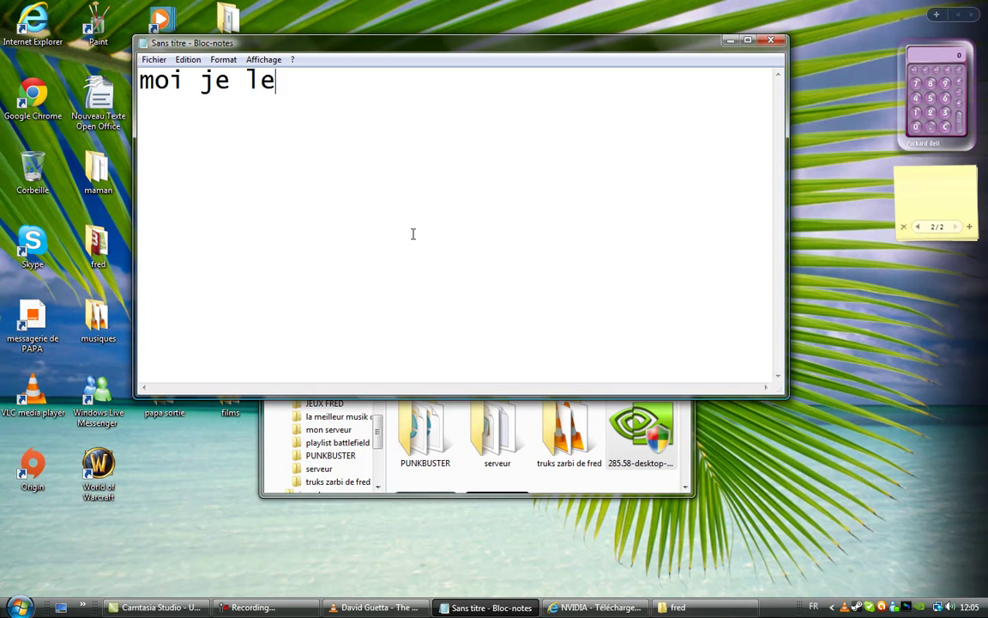
text(s deja f)
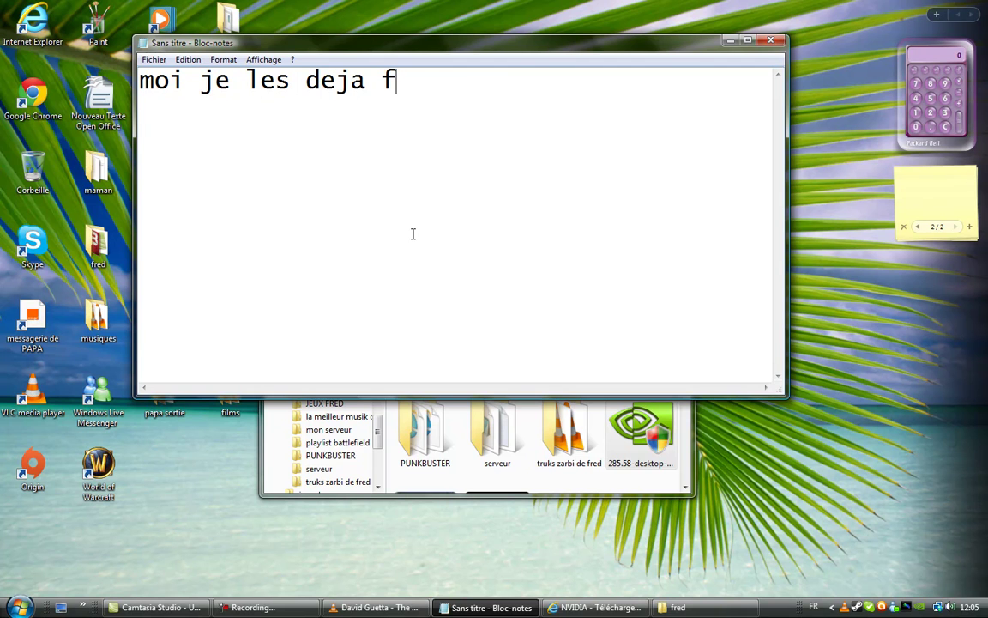
text(ait donc )
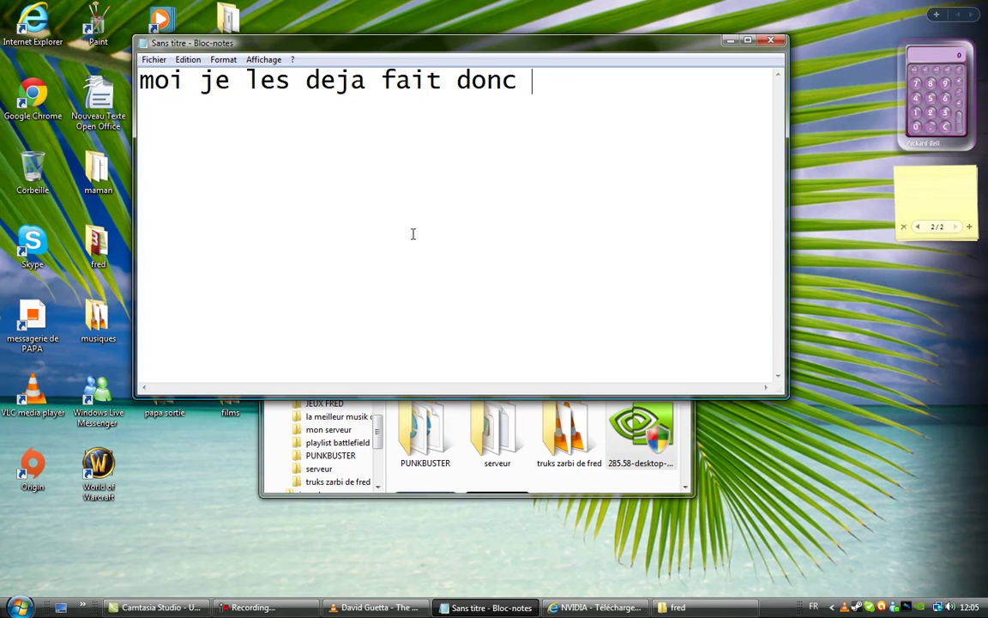
text(je ne )
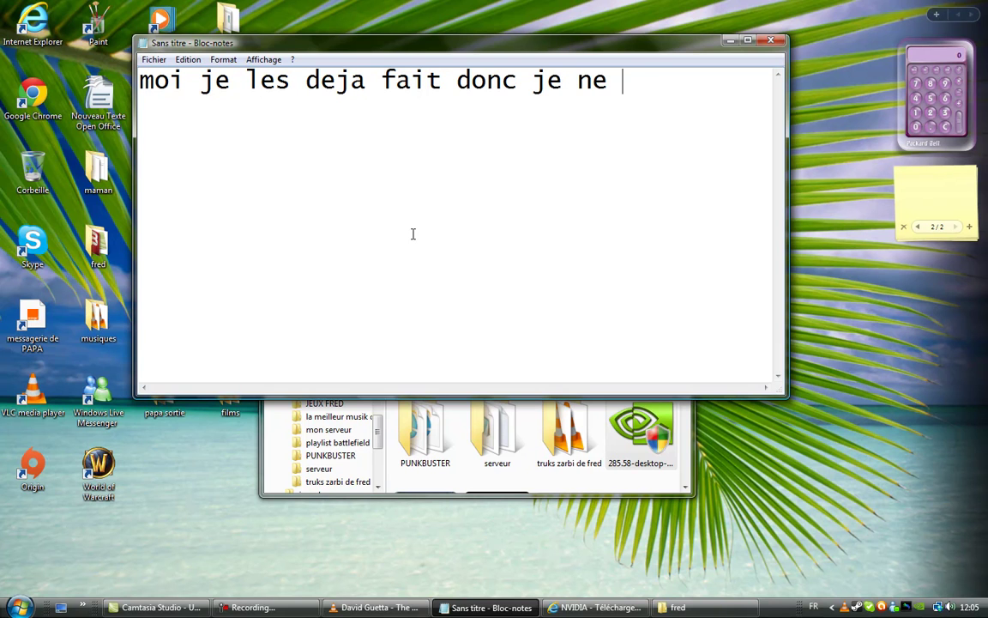
text(le fait )
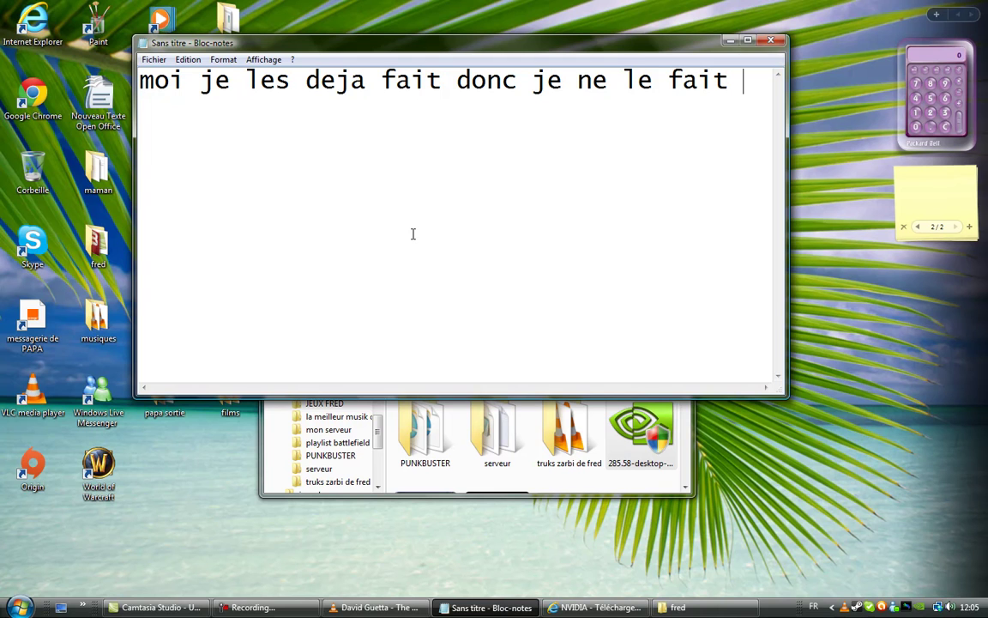
text(pas)
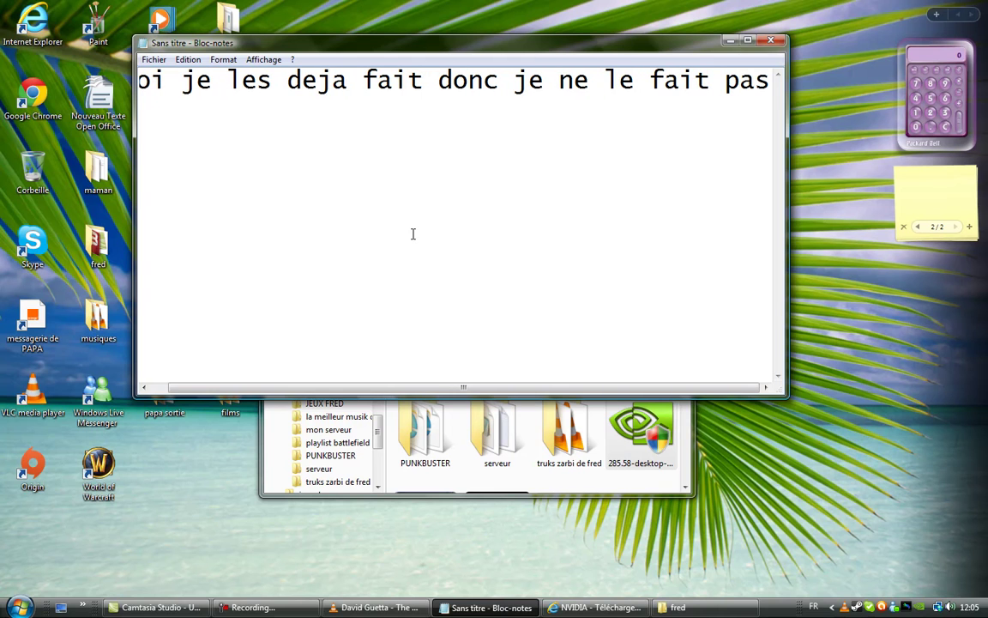
Erase the note about having already done the installation from the Bloc-notes document
key(BackSpace)
key(BackSpace)
key(BackSpace)
key(BackSpace)
key(BackSpace)
key(BackSpace)
key(BackSpace)
key(BackSpace)
key(BackSpace)
key(BackSpace)
key(BackSpace)
key(BackSpace)
key(BackSpace)
key(BackSpace)
key(BackSpace)
key(BackSpace)
key(BackSpace)
key(BackSpace)
key(BackSpace)
key(BackSpace)
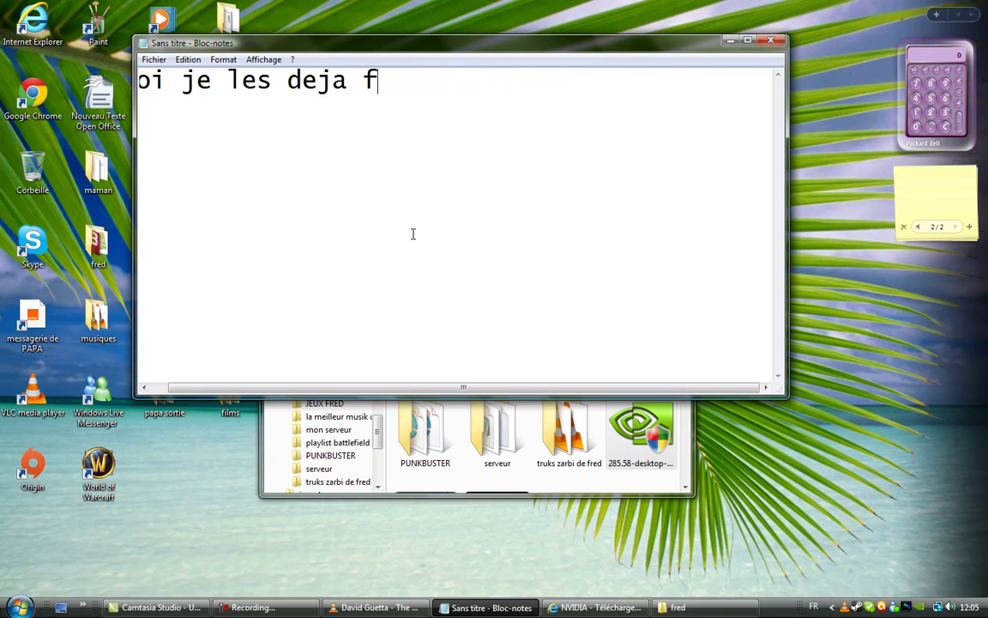
key(BackSpace)
key(BackSpace)
Write the note "vous autorisé" in Bloc-notes and erase it again
text(vous aut)
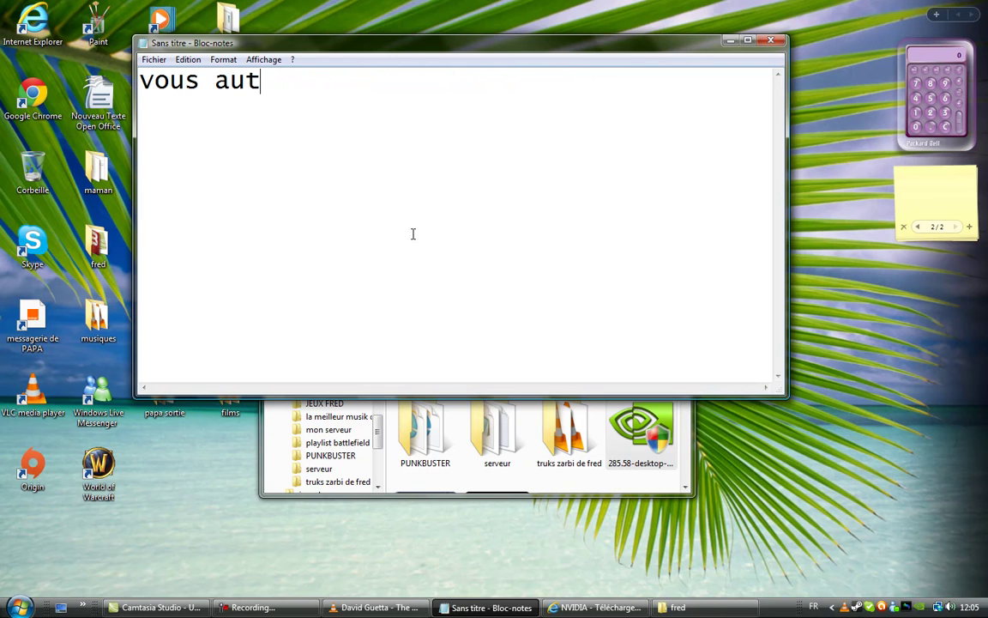
text(orisé)
key(BackSpace)
key(BackSpace)
key(BackSpace)
key(BackSpace)
key(BackSpace)
key(BackSpace)
key(BackSpace)
key(BackSpace)
key(BackSpace)
key(BackSpace)
key(BackSpace)
key(BackSpace)
key(BackSpace)
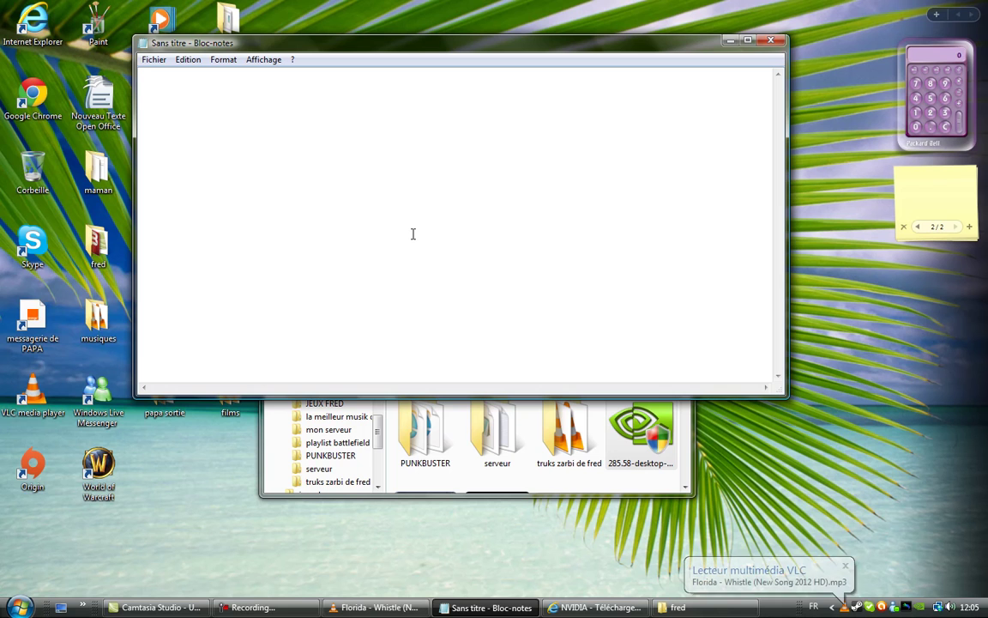
Write the note "il va configurer la qualitée d'image de votre pc" in the empty Bloc-notes document
text(il)
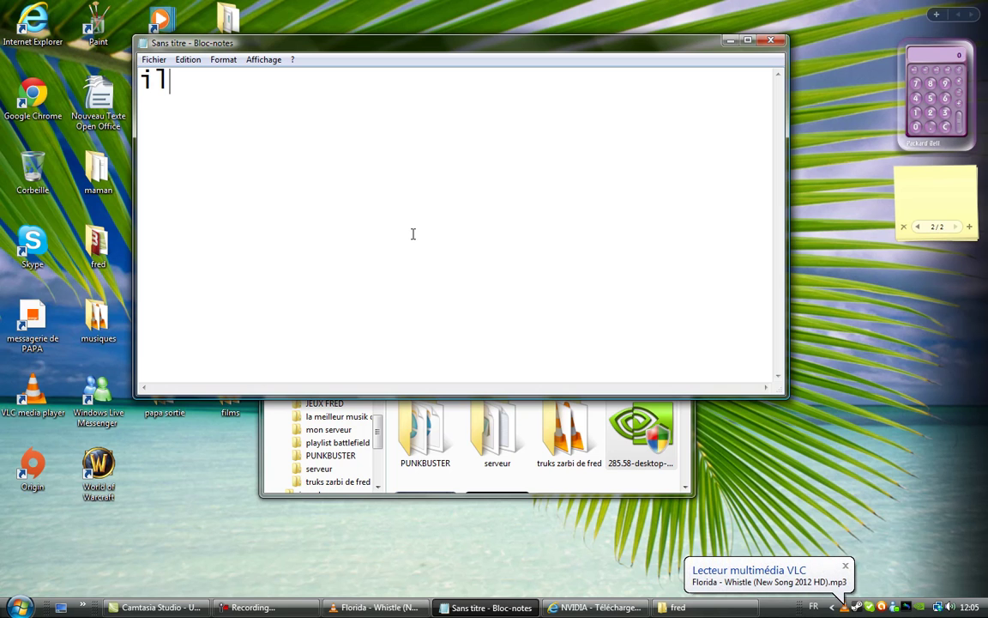
text( va confi)
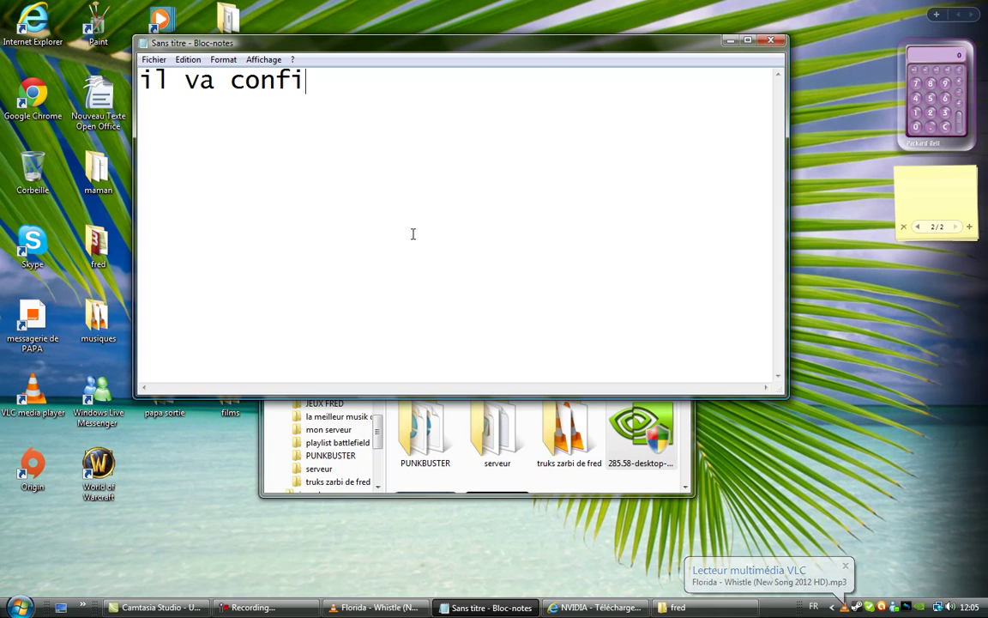
text(gu)
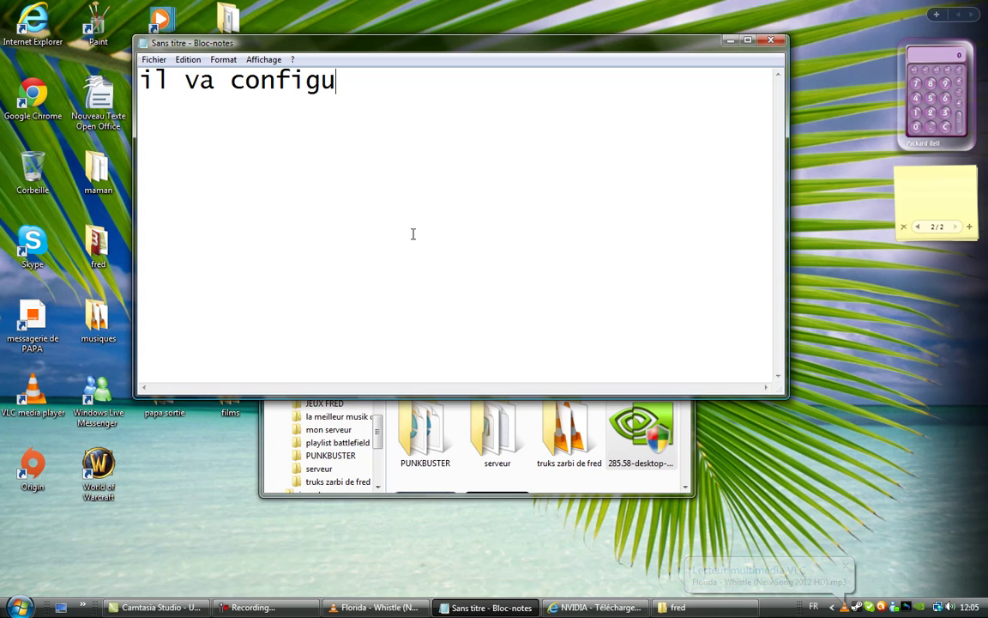
text(rer la )
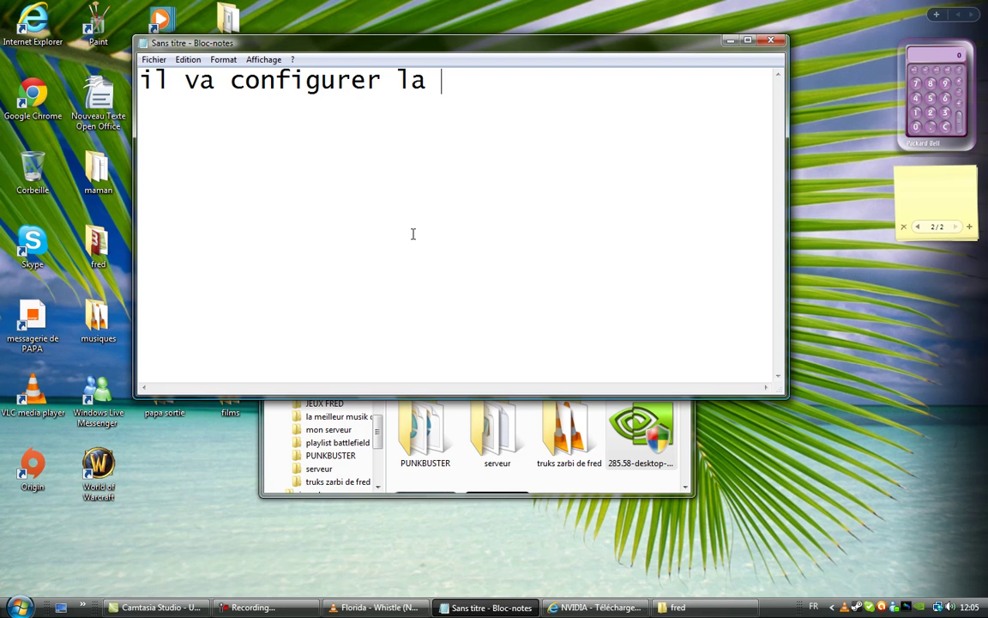
text(qua)
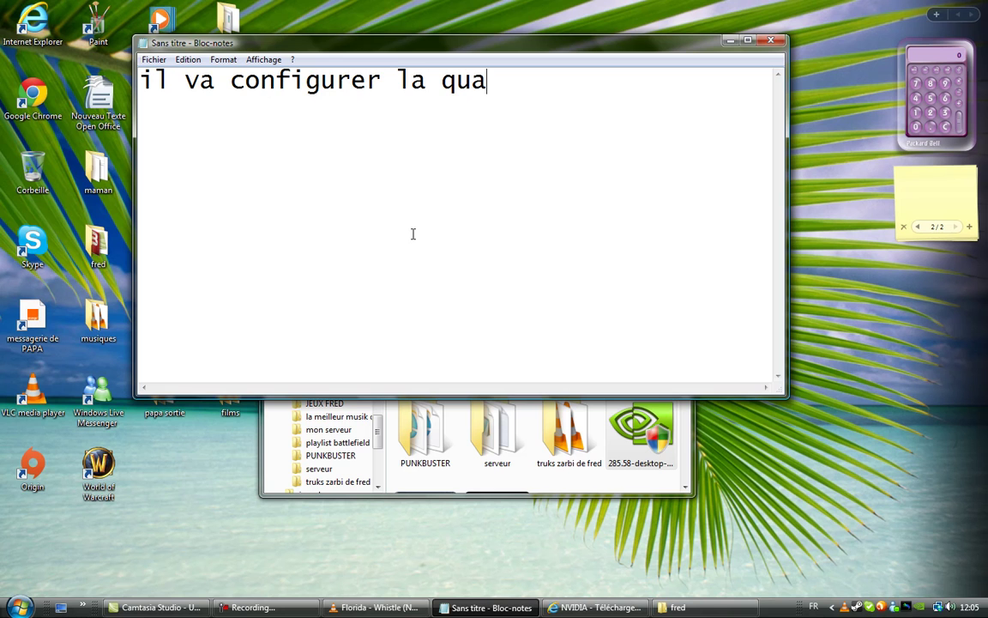
text(lité)
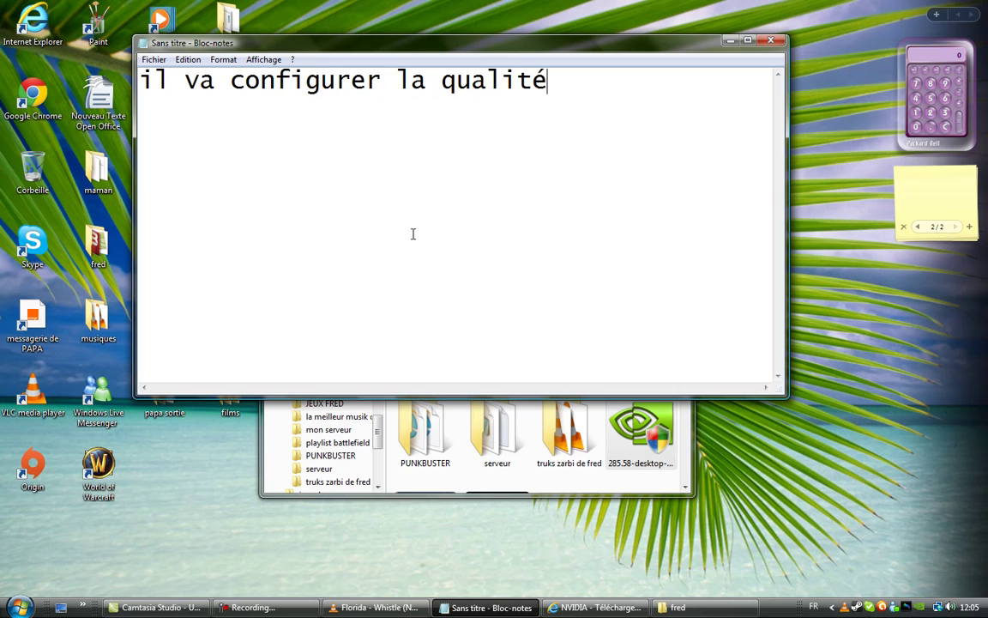
text(e d'image de )
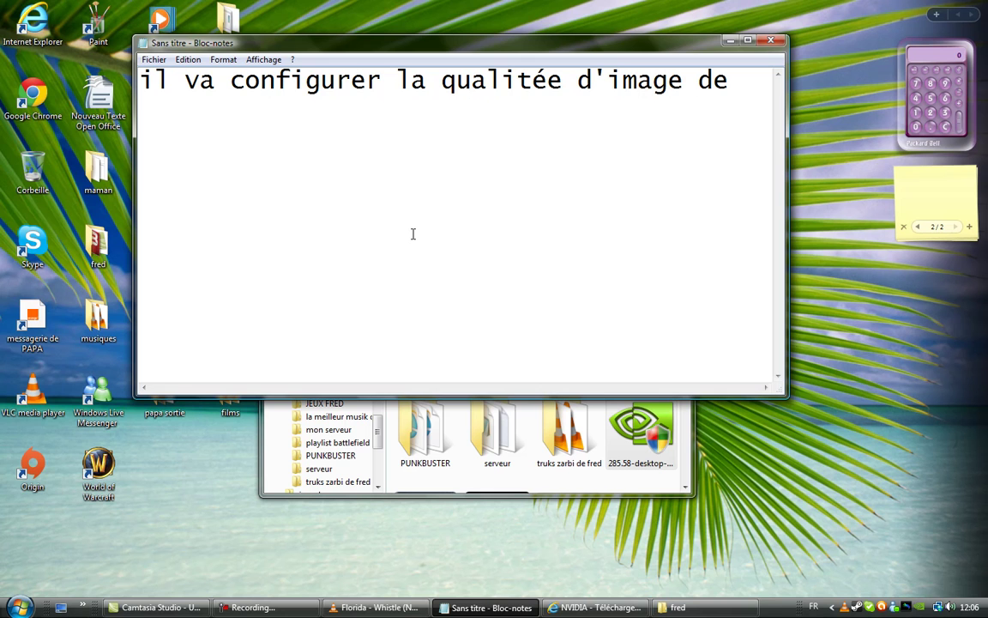
text(votre )
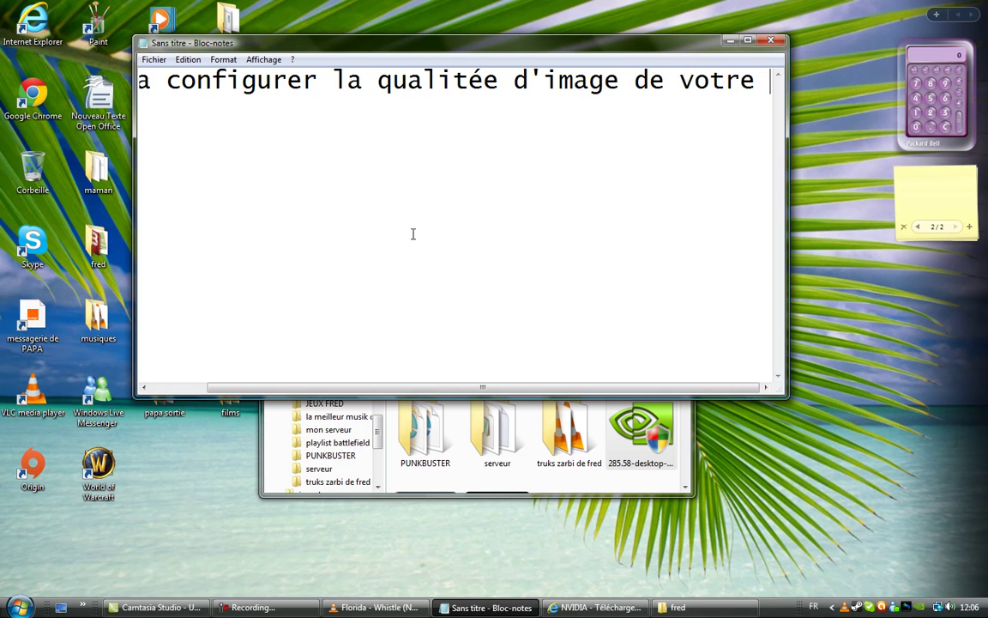
text(pc)
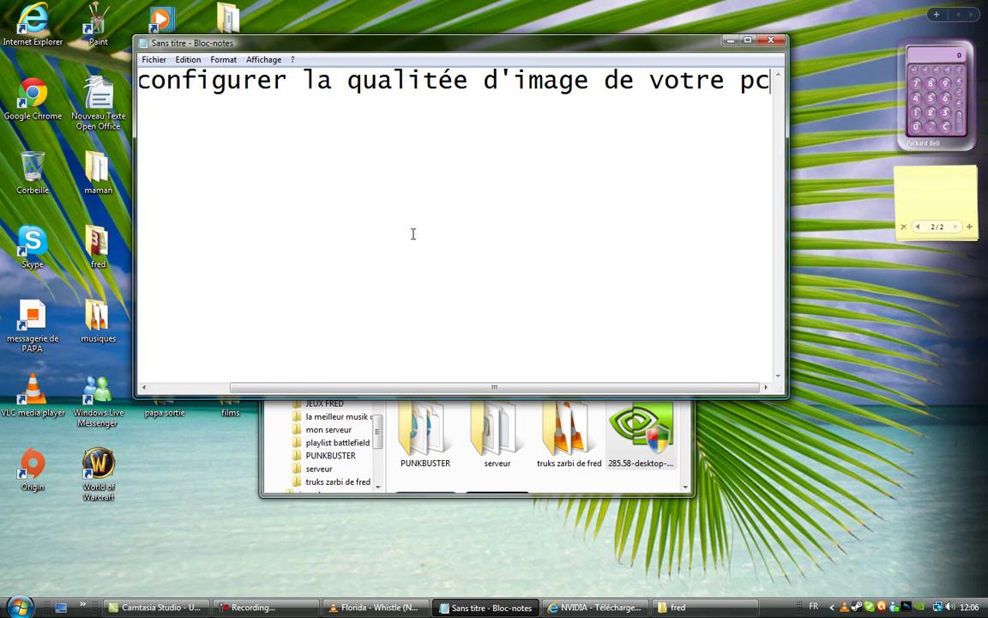
Erase the note about configuring the PC's image quality from the Bloc-notes document
key(BackSpace)
key(BackSpace)
key(BackSpace)
key(BackSpace)
key(BackSpace)
key(BackSpace)
key(BackSpace)
key(BackSpace)
key(BackSpace)
key(BackSpace)
key(BackSpace)
key(BackSpace)
key(BackSpace)
key(BackSpace)
key(BackSpace)
key(BackSpace)
key(BackSpace)
key(BackSpace)
key(BackSpace)
key(BackSpace)
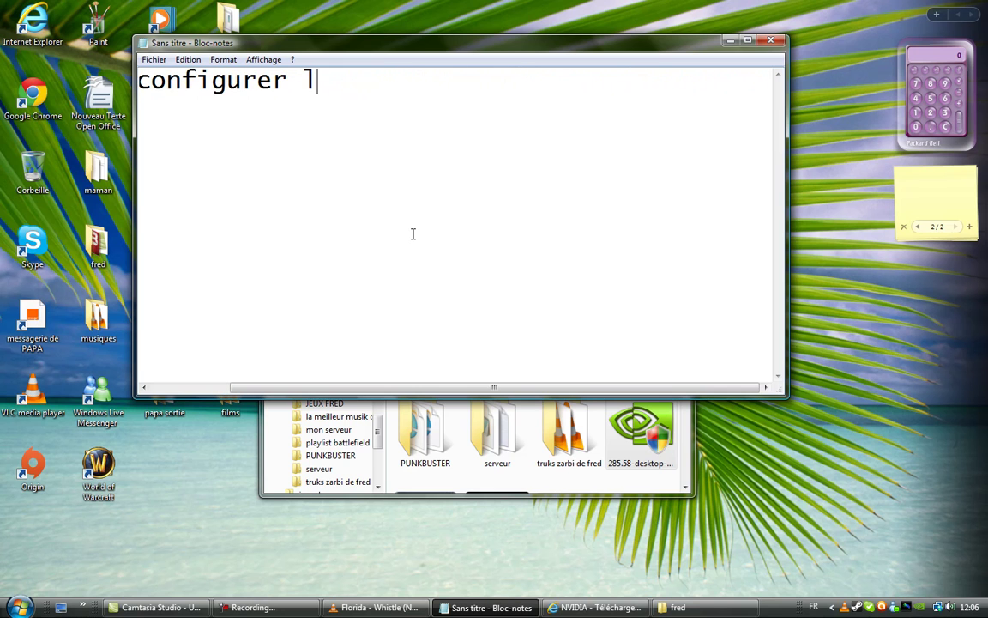
key(BackSpace)
key(BackSpace)
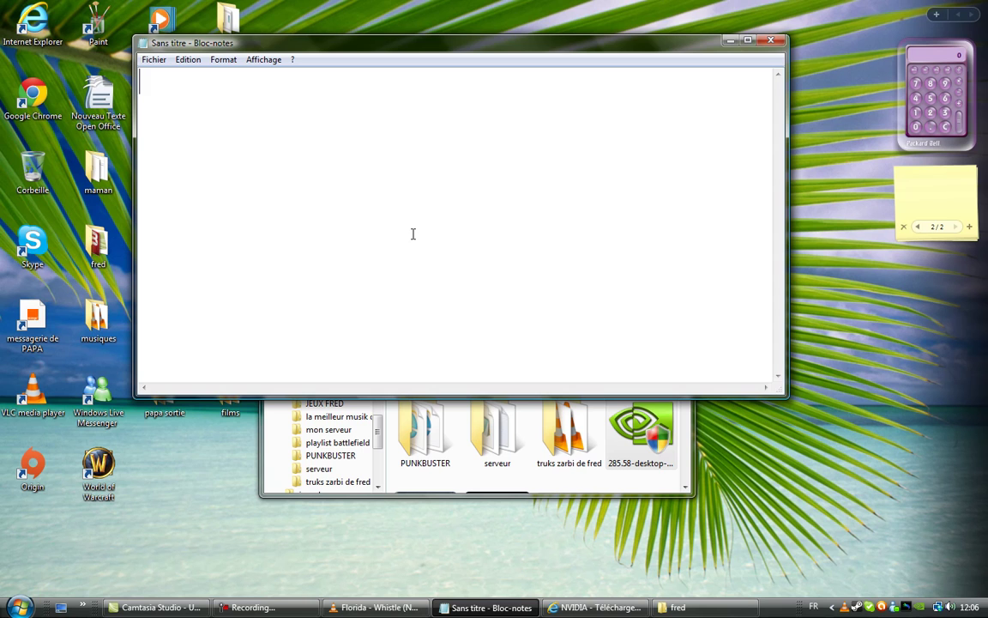
Write the note "et voila" in Bloc-notes and erase it again
text(et voila)
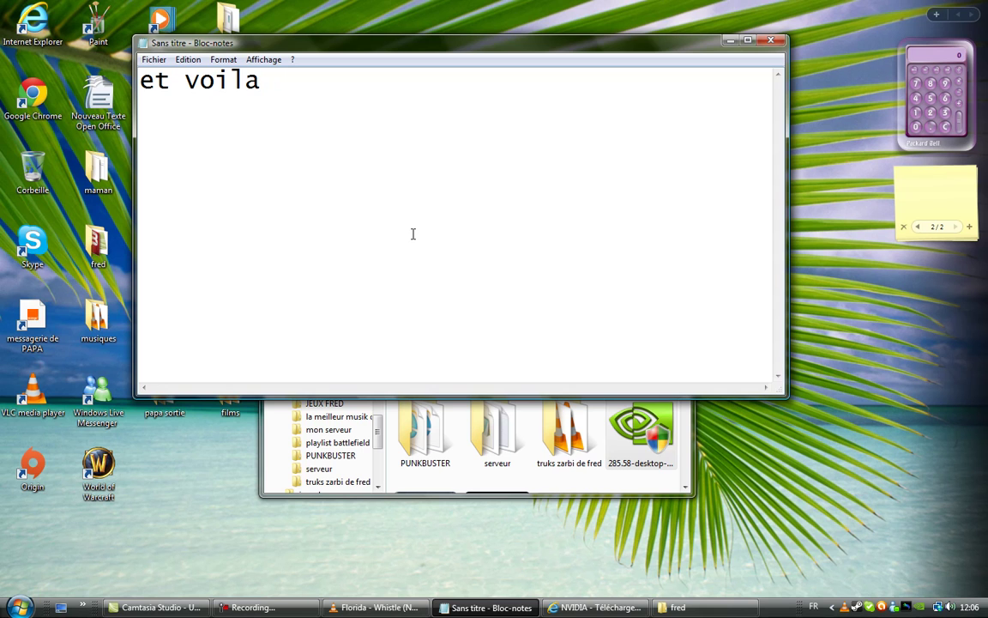
key(ctrl+a)
key(BackSpace)
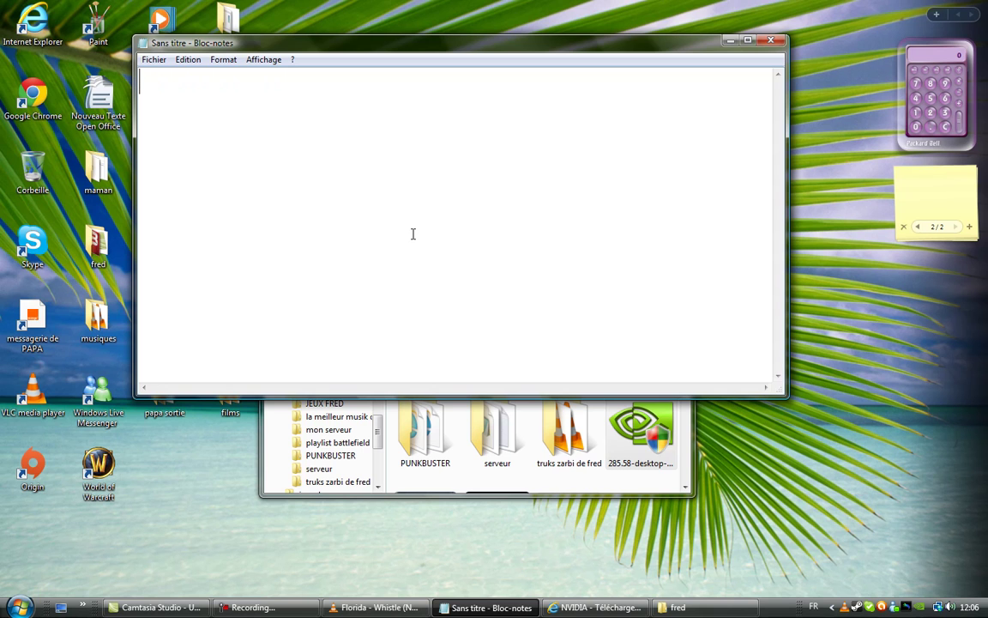
Write the note "si vou voler savoir si il existe dautre mise a jour de votre driver vous faite sa" in Bloc-notes
text(si vou)
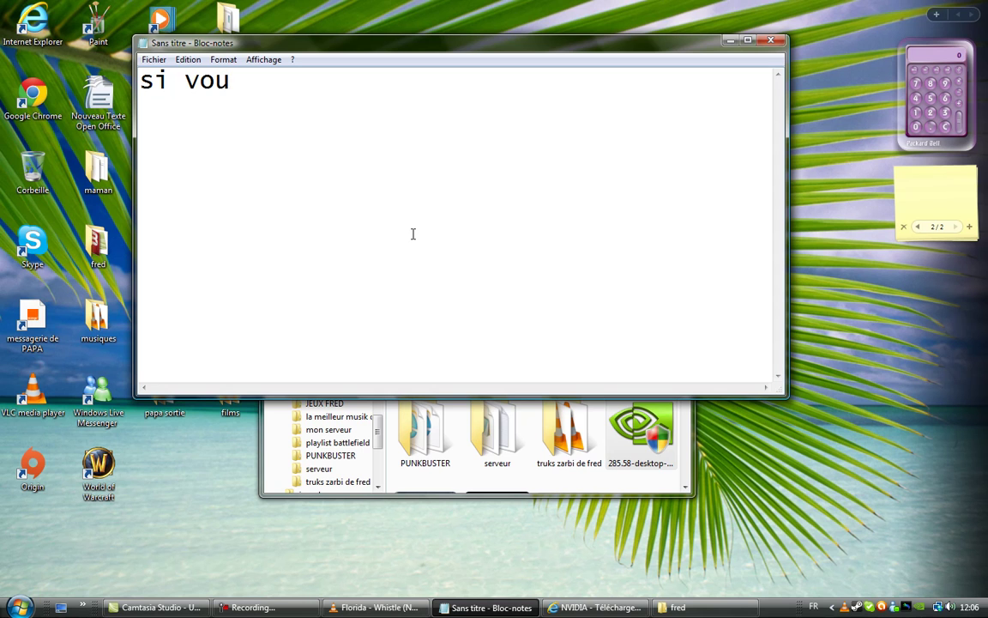
text( voler )
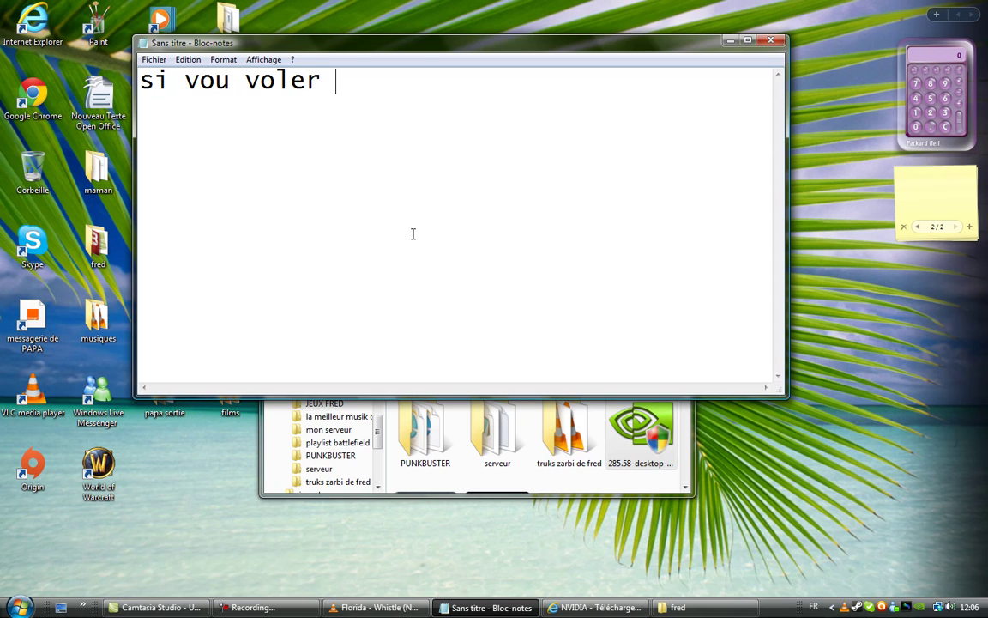
text(savoir si )
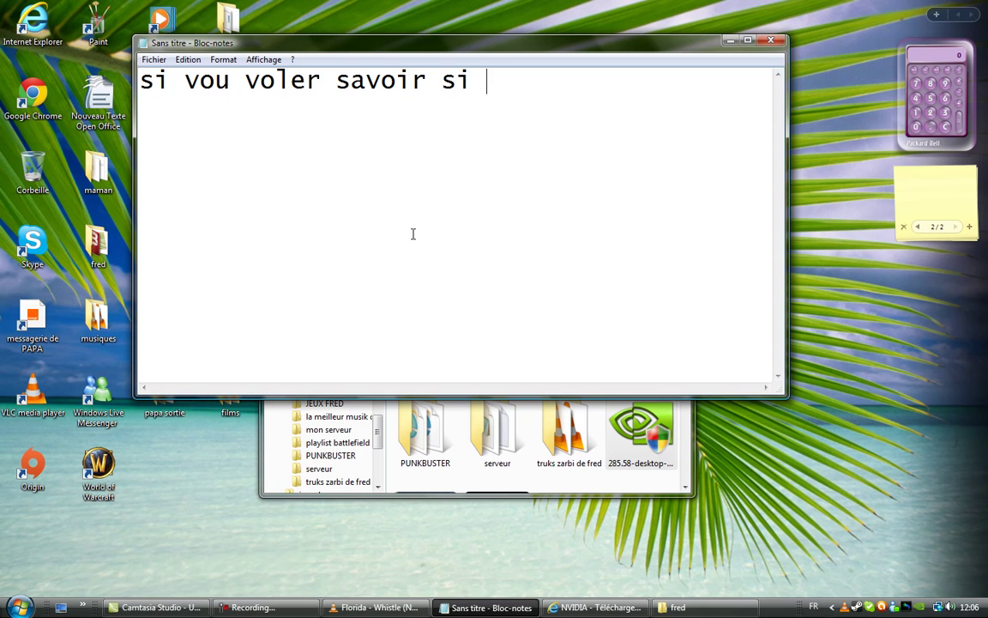
text(il exi)
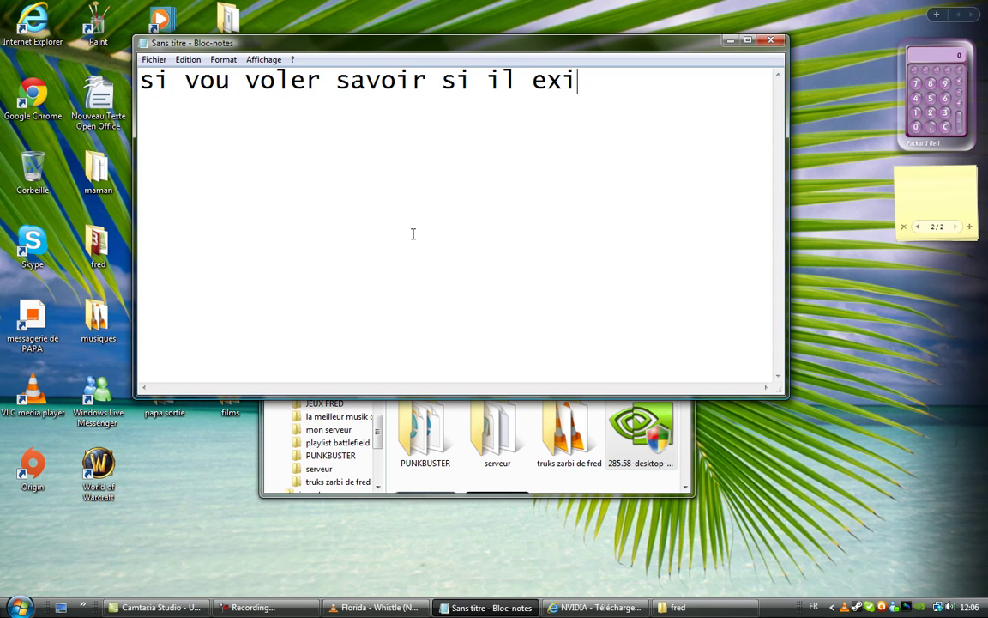
text(ste dautre )
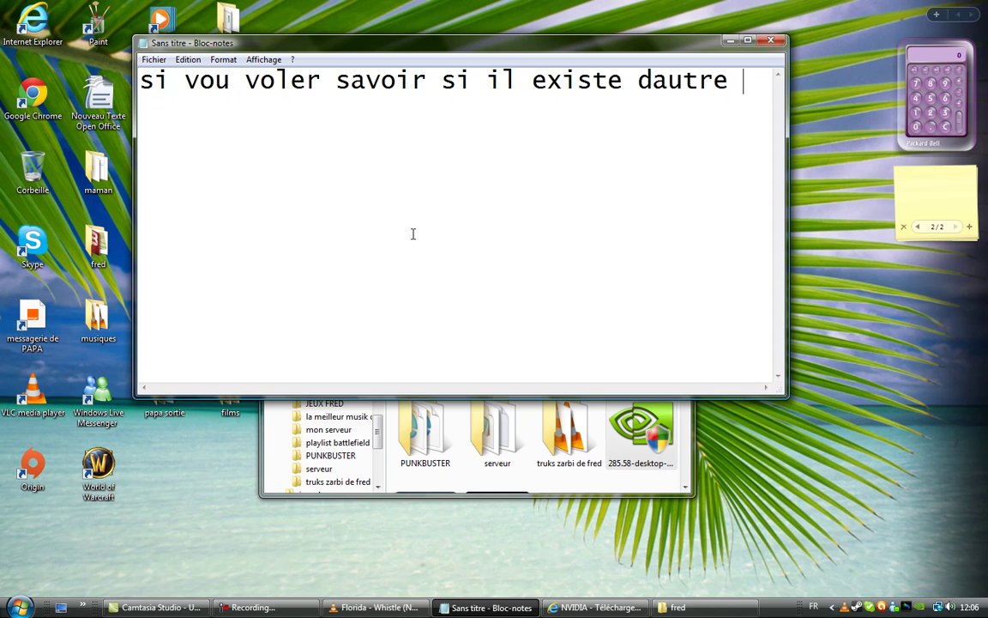
text(mise a )
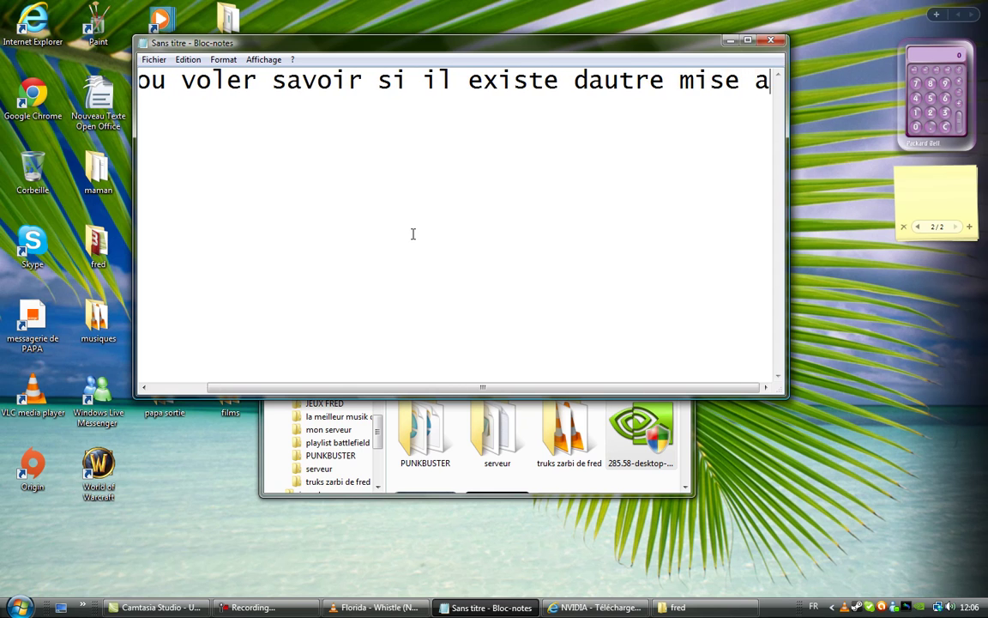
text(jour )
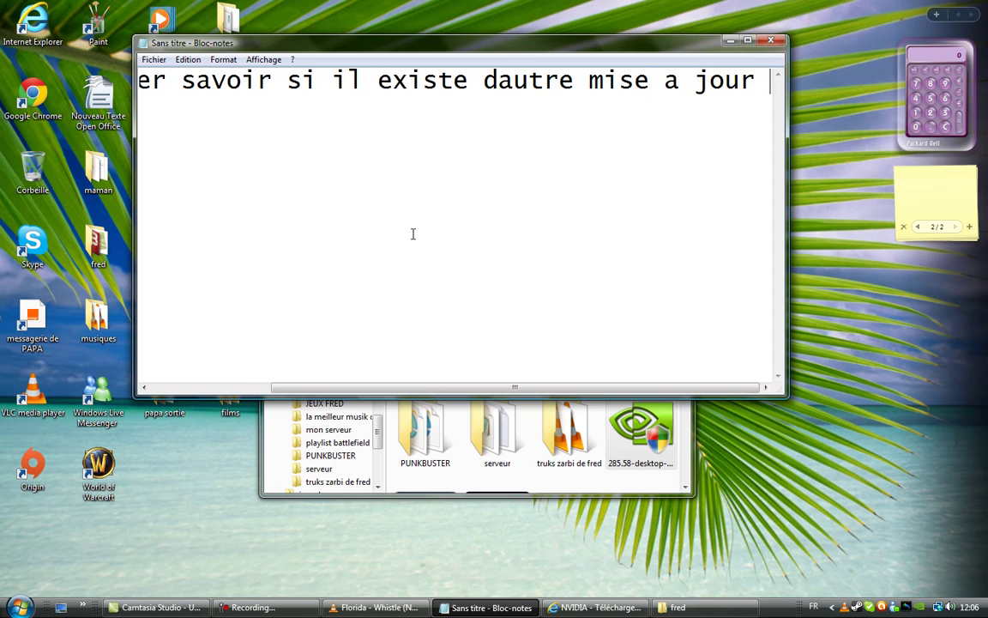
text(de vo)
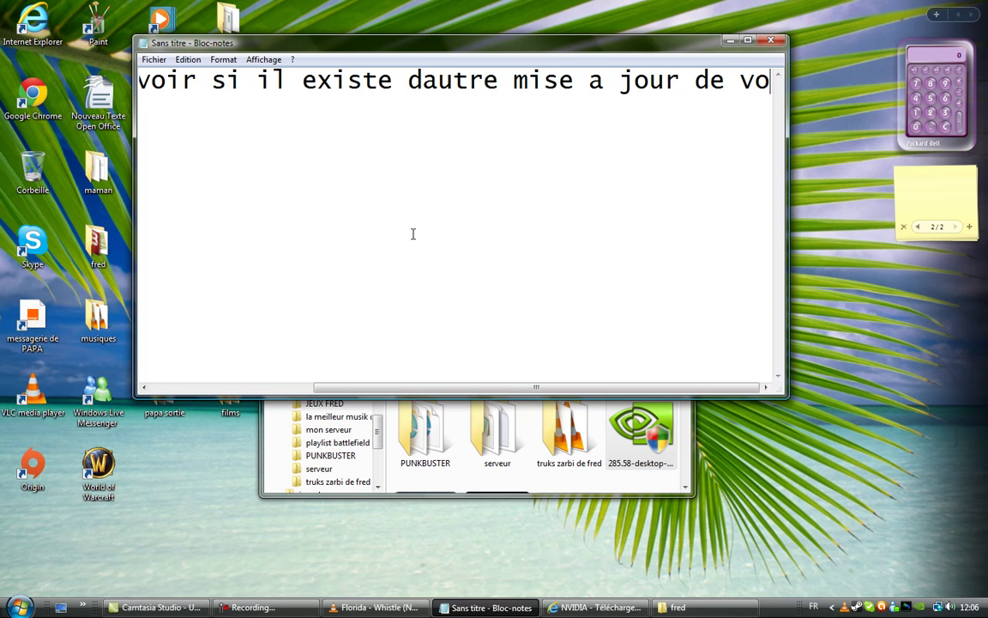
text(tre d)
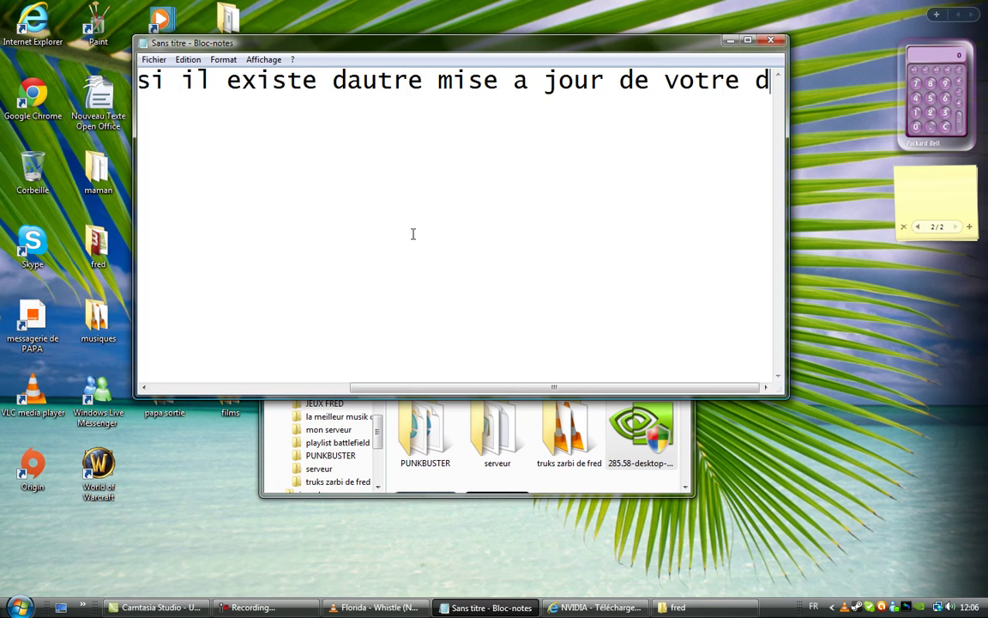
key(BackSpace)
text(driv)
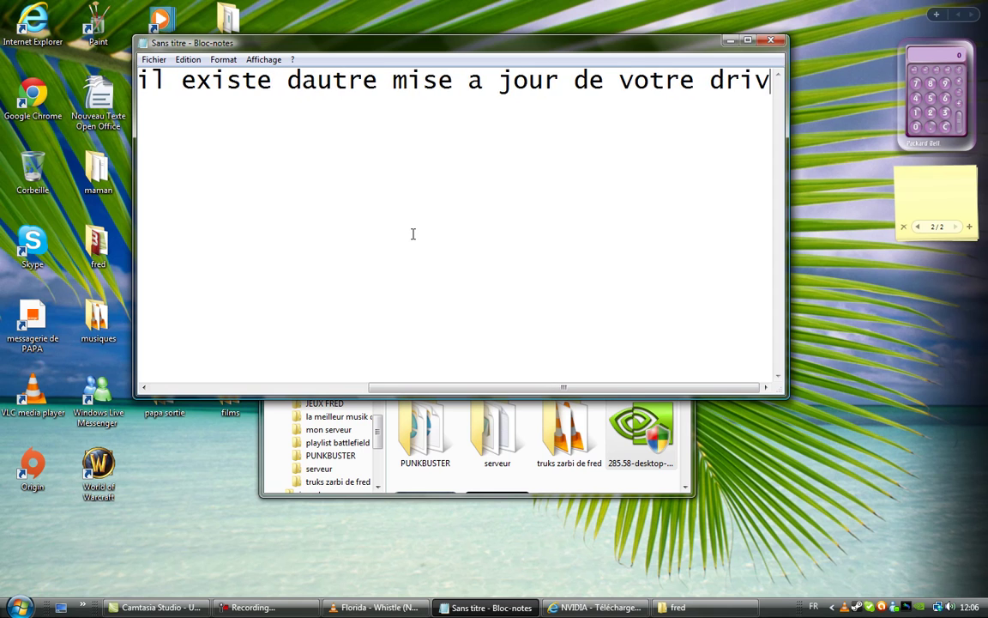
text(er vo)
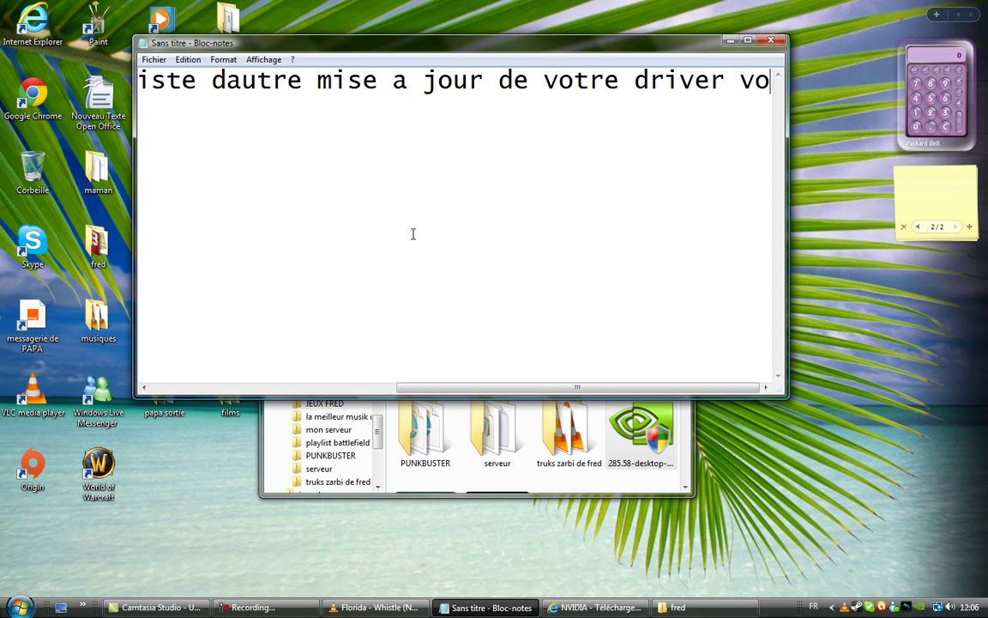
text(us f)
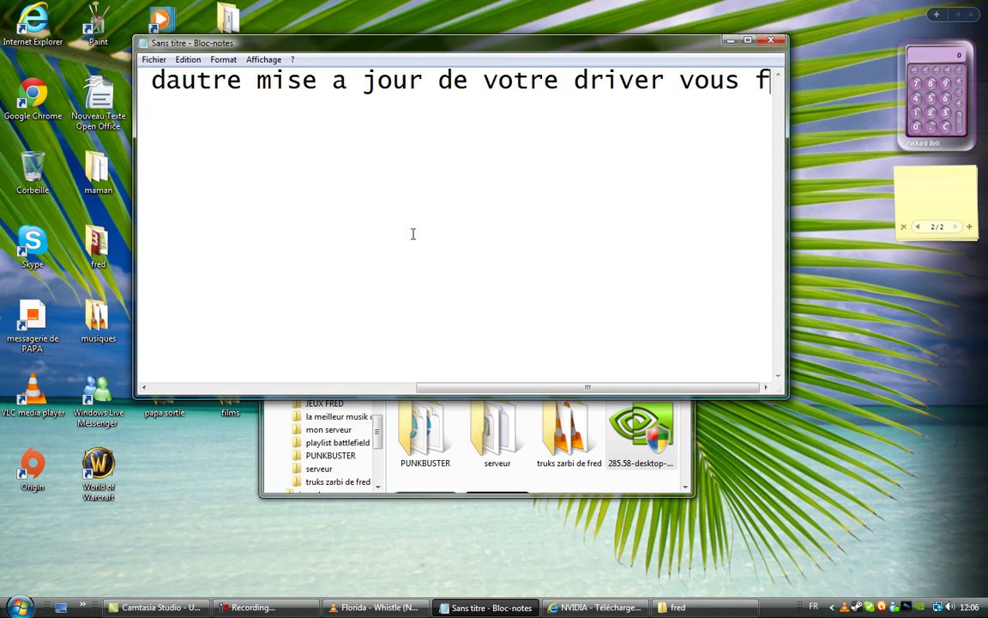
text(aite)
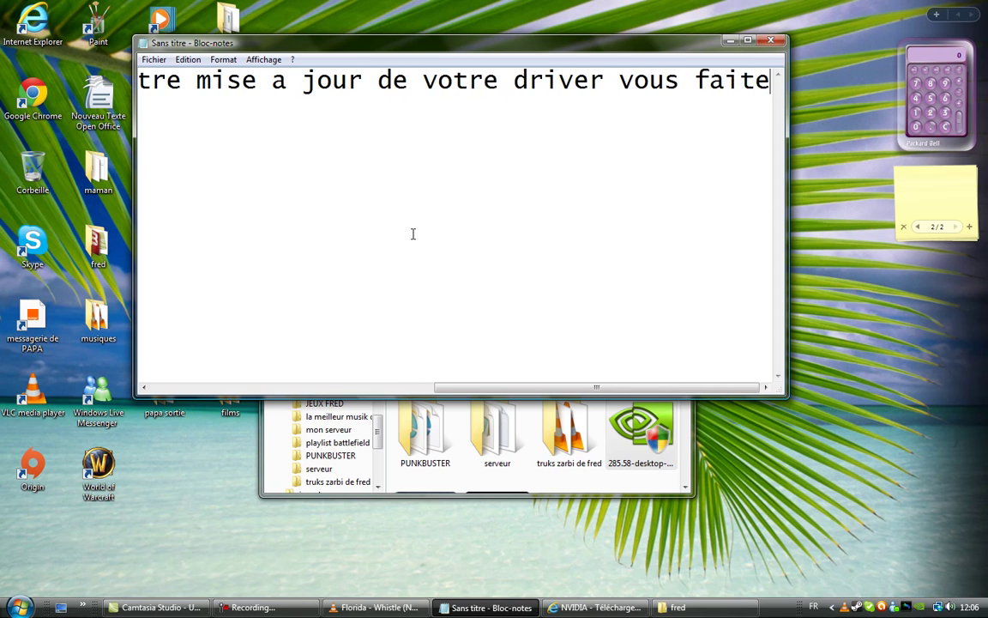
text( sa)
Erase the note about finding other driver updates from the Bloc-notes document
key(BackSpace)
key(BackSpace)
key(BackSpace)
key(BackSpace)
key(BackSpace)
key(BackSpace)
key(BackSpace)
key(BackSpace)
key(BackSpace)
key(BackSpace)
key(BackSpace)
key(BackSpace)
key(BackSpace)
key(BackSpace)
key(BackSpace)
key(BackSpace)
key(BackSpace)
key(BackSpace)
key(BackSpace)
key(BackSpace)
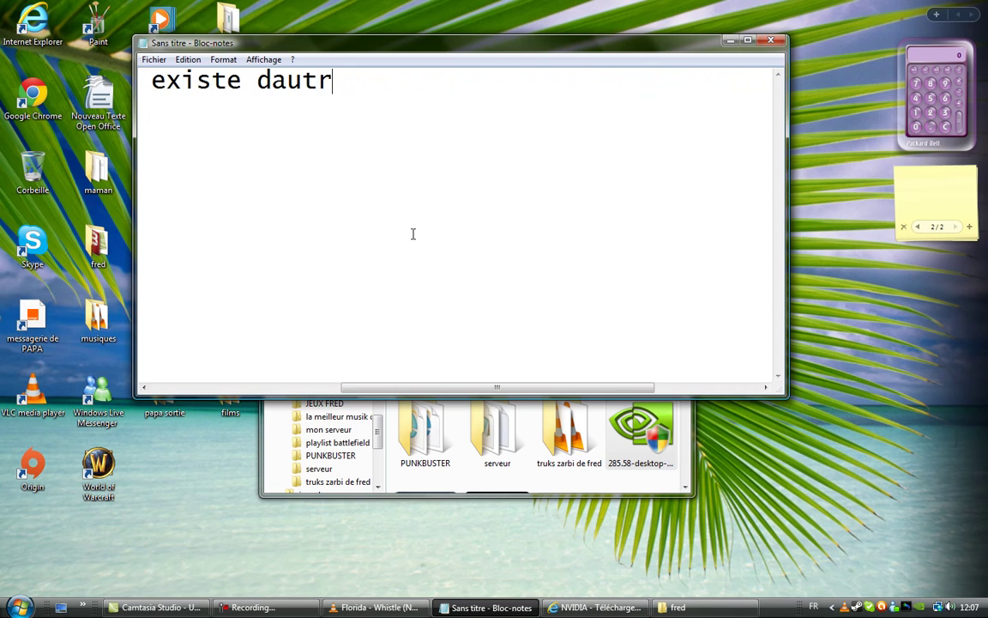
key(BackSpace)
key(BackSpace)
key(BackSpace)
key(BackSpace)
key(BackSpace)
key(BackSpace)
key(BackSpace)
key(BackSpace)
key(BackSpace)
key(BackSpace)
key(BackSpace)
key(BackSpace)
key(BackSpace)
key(BackSpace)
key(BackSpace)
key(BackSpace)
key(BackSpace)
key(BackSpace)
key(BackSpace)
key(BackSpace)
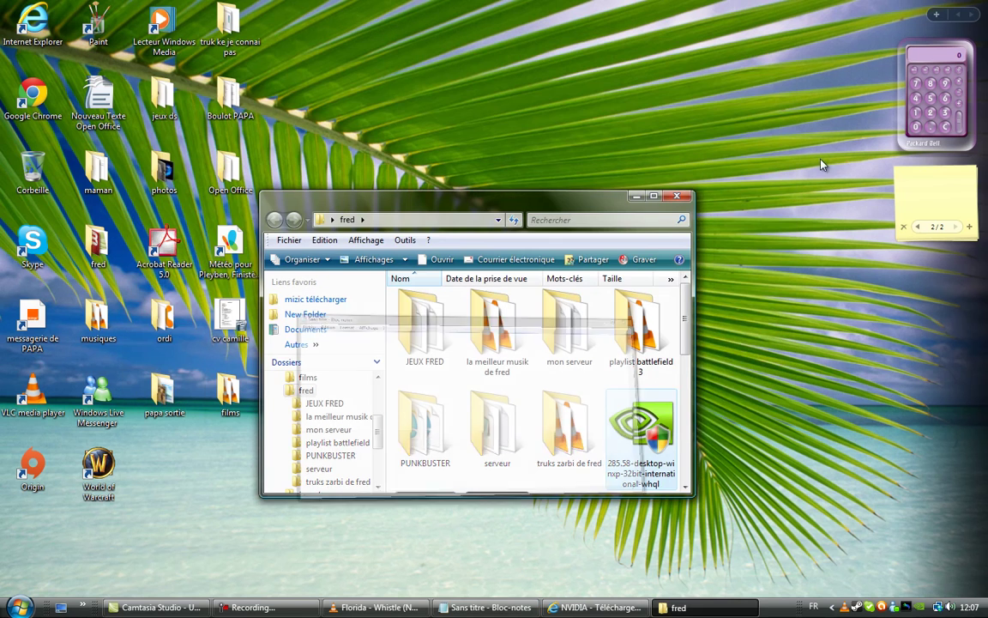
Minimise Bloc-notes and have the NVIDIA software check whether driver updates exist
click(730, 41)
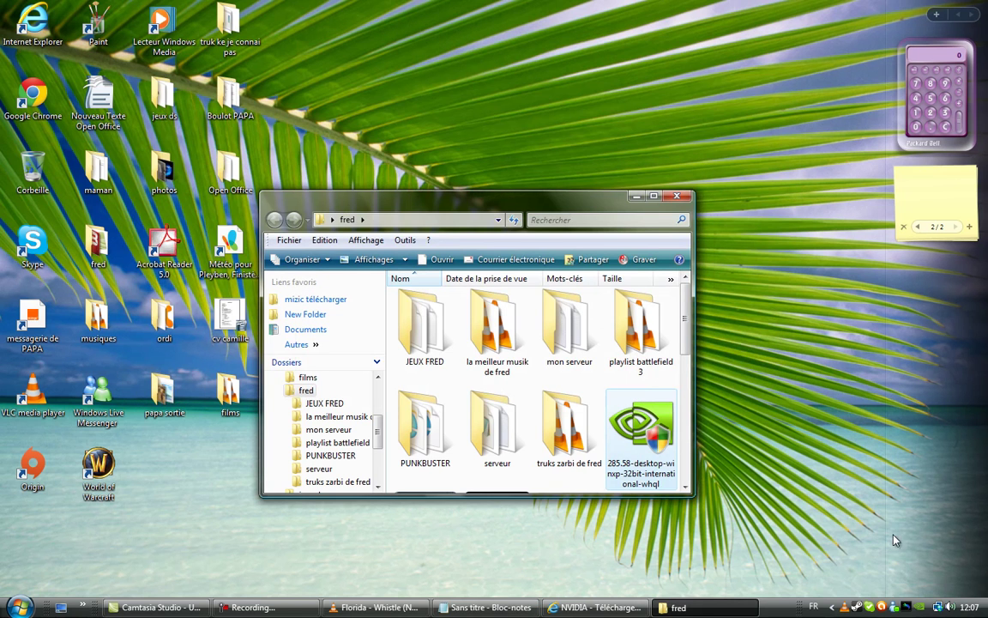
click(922, 611)
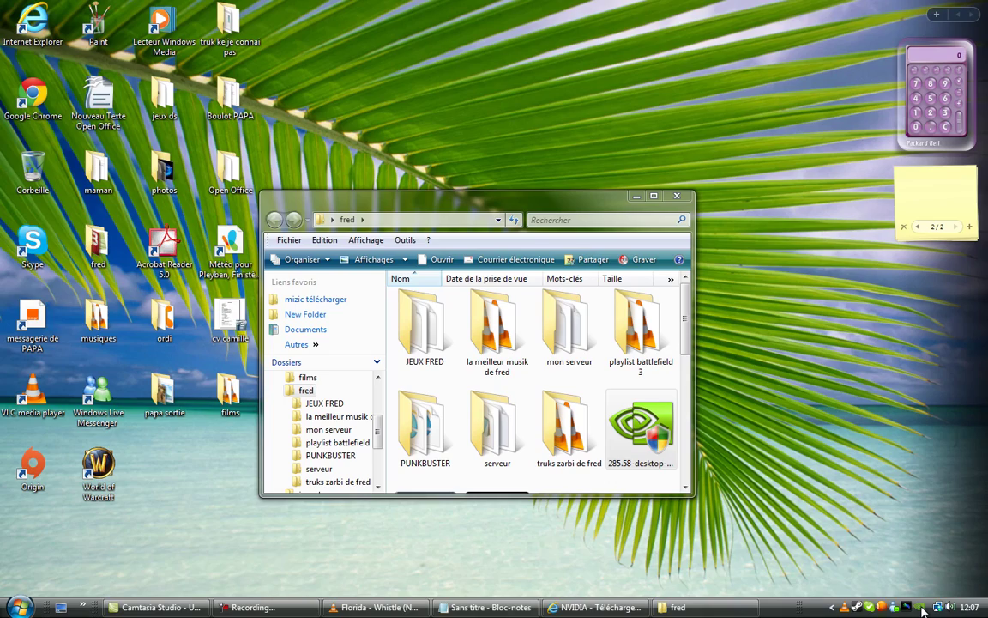
right_click(922, 609)
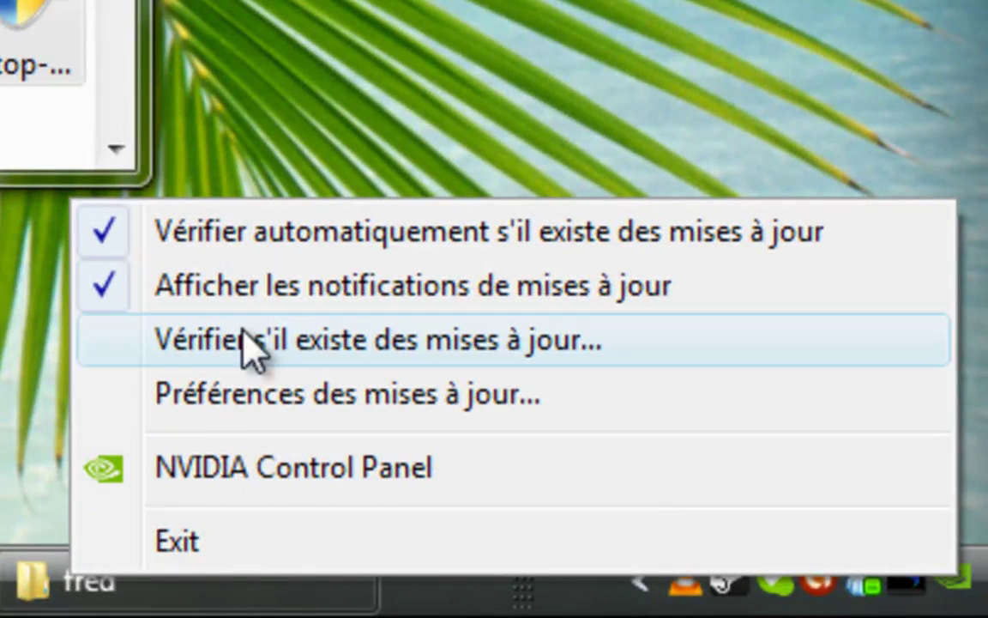
click(311, 343)
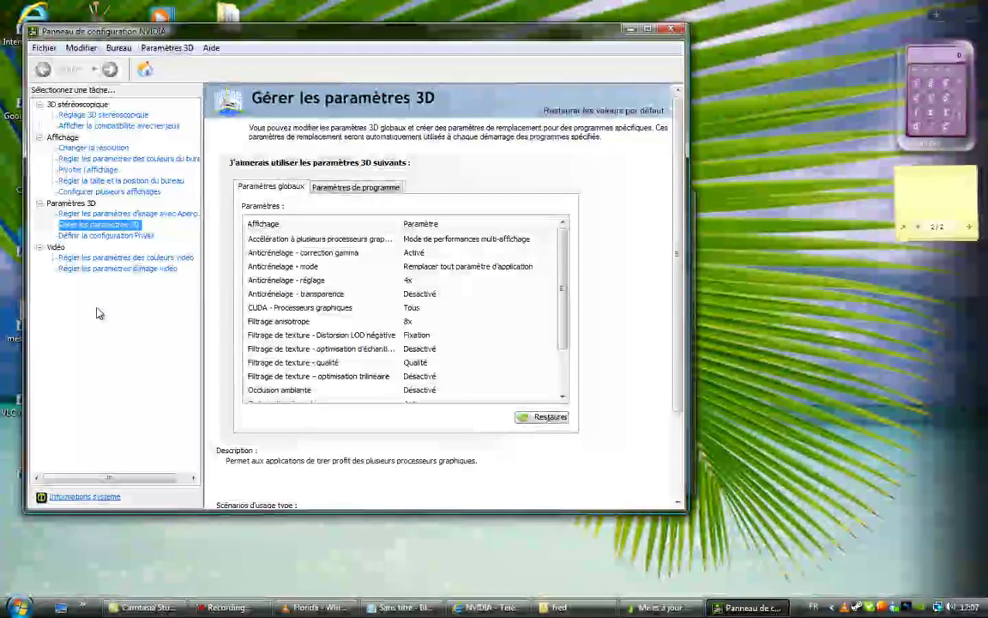
Close the NVIDIA control panel, the update check result and the NVIDIA updates window
click(669, 31)
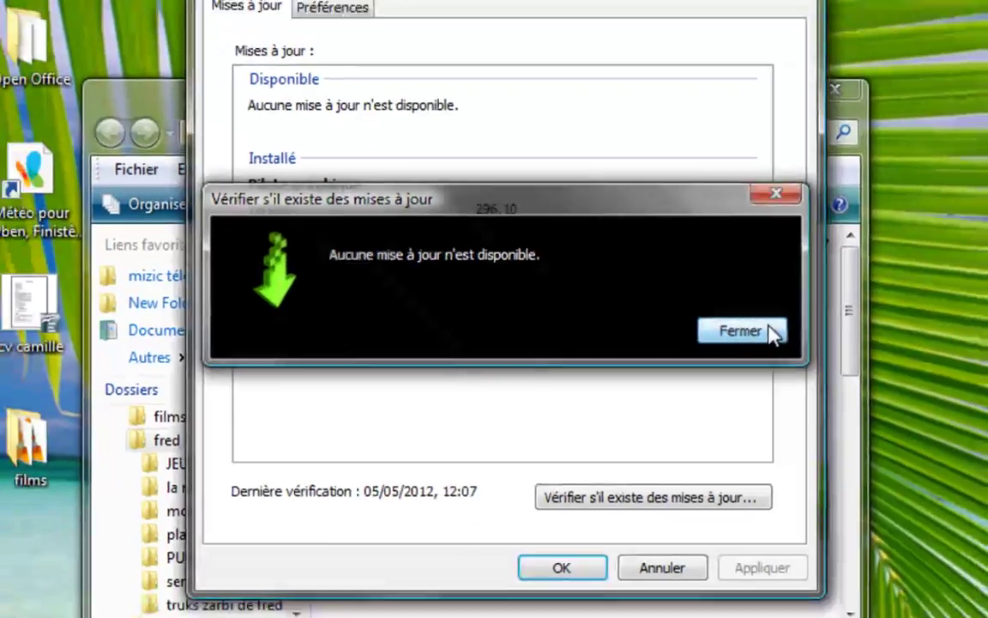
click(774, 330)
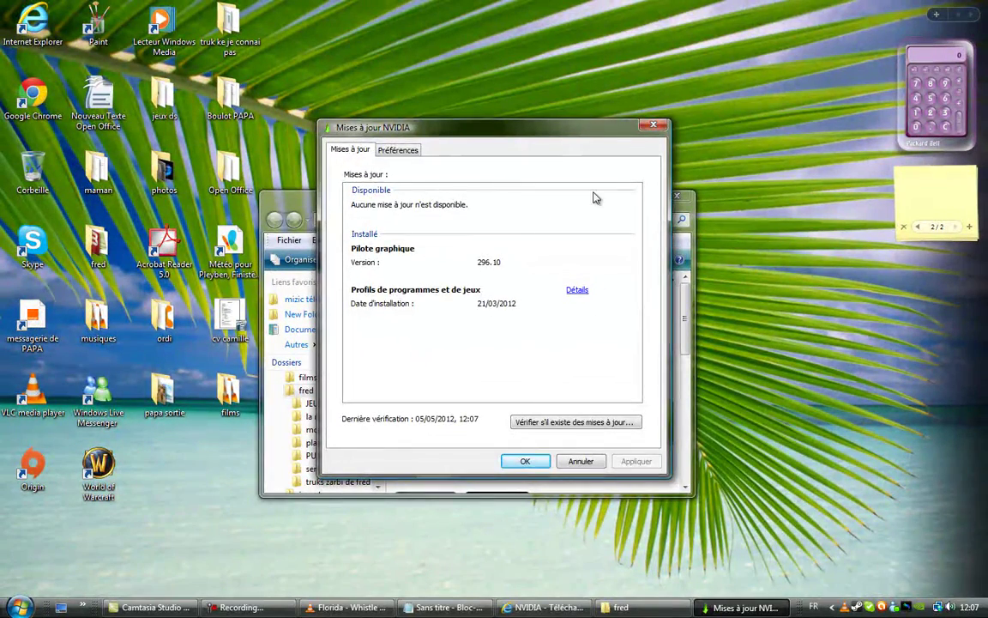
key(Escape)
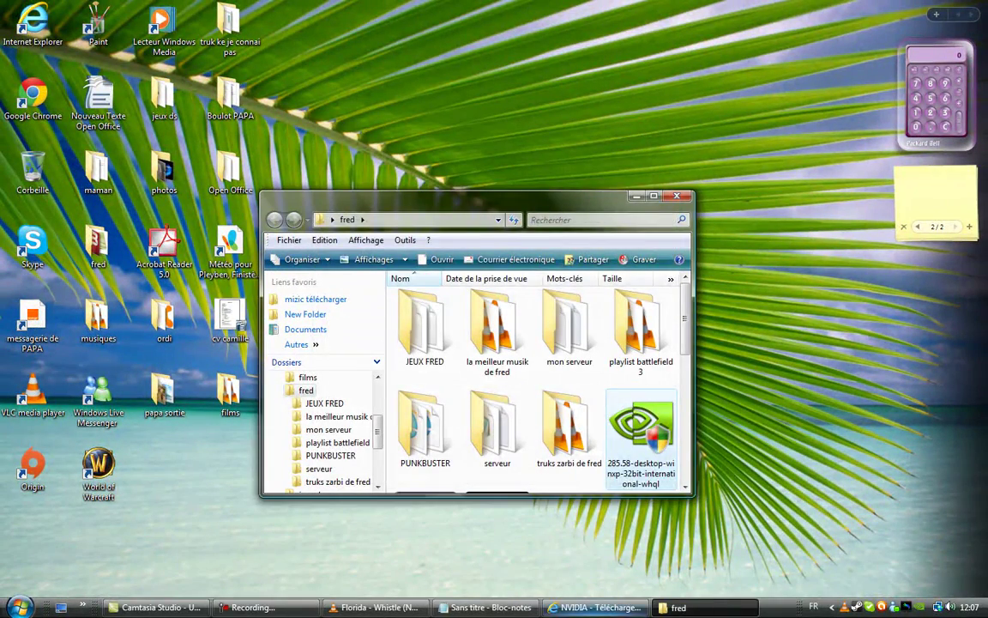
Bring Bloc-notes to the front and close the browser window showing the NVIDIA download page
click(595, 607)
click(492, 607)
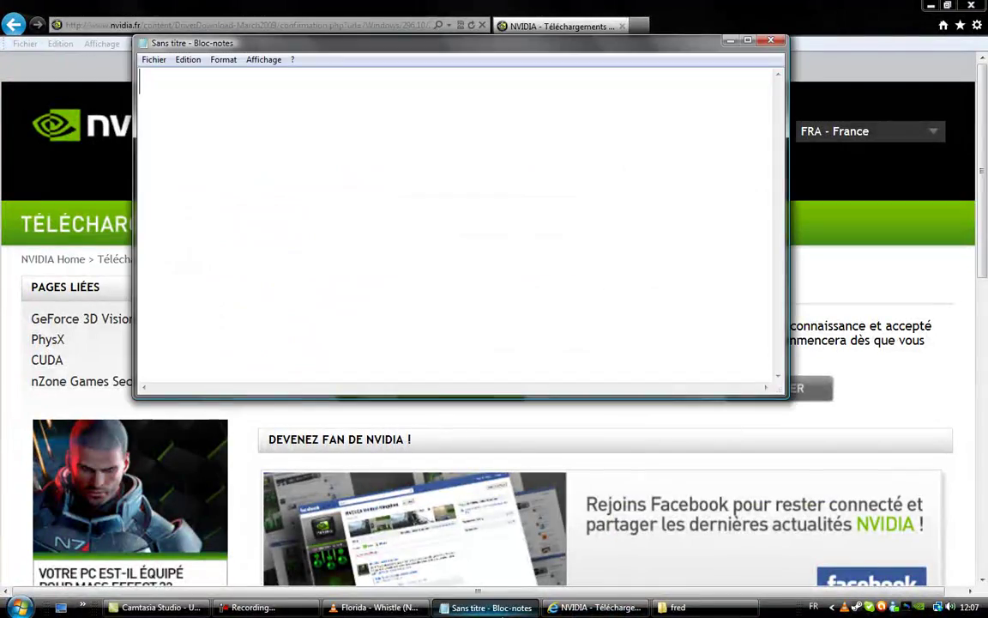
click(972, 5)
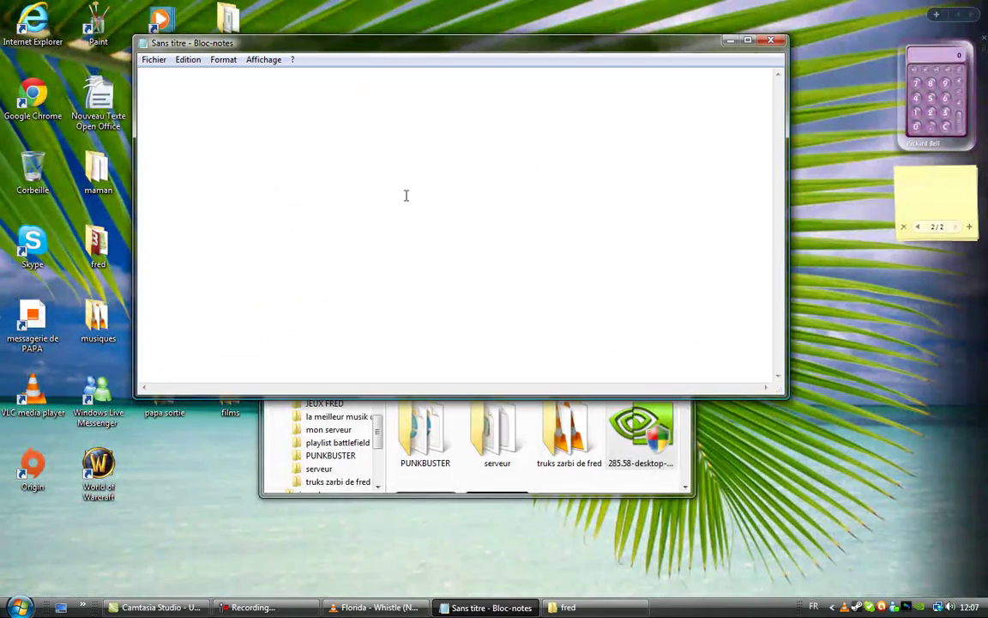
Write the note "et voila" in Bloc-notes and clear it once shown
text(e)
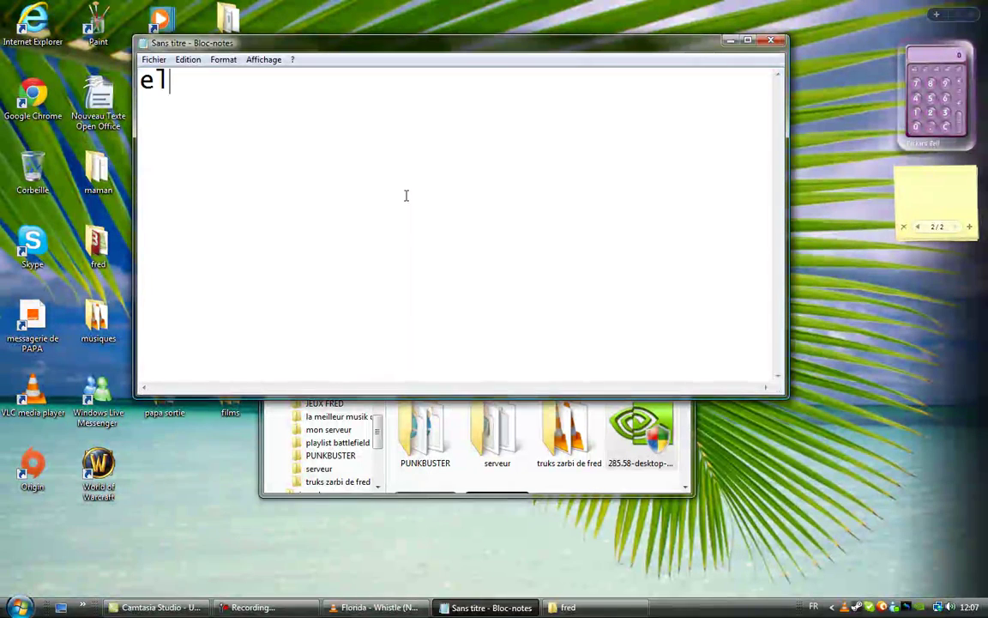
text(t voila)
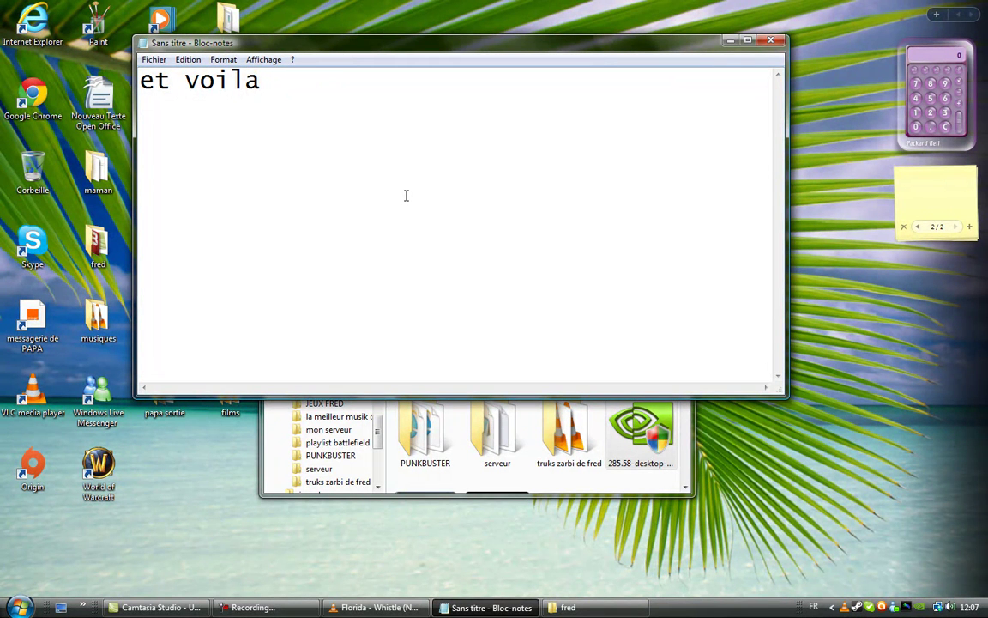
key(ctrl+a)
key(BackSpace)
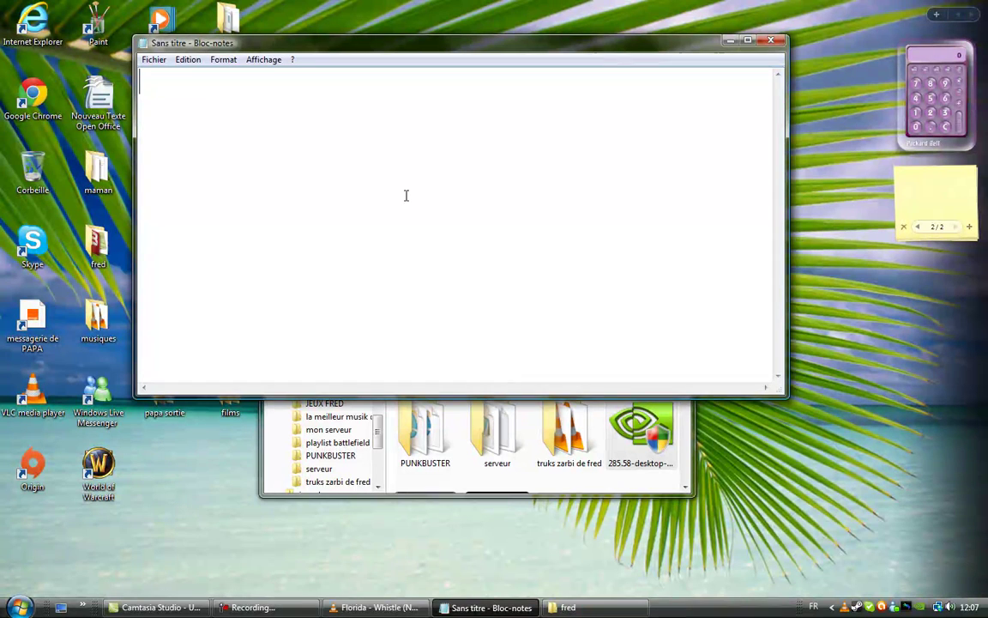
Write the note "jespere que ma video vous aura aider merci" in the empty Bloc-notes document
text(jespere )
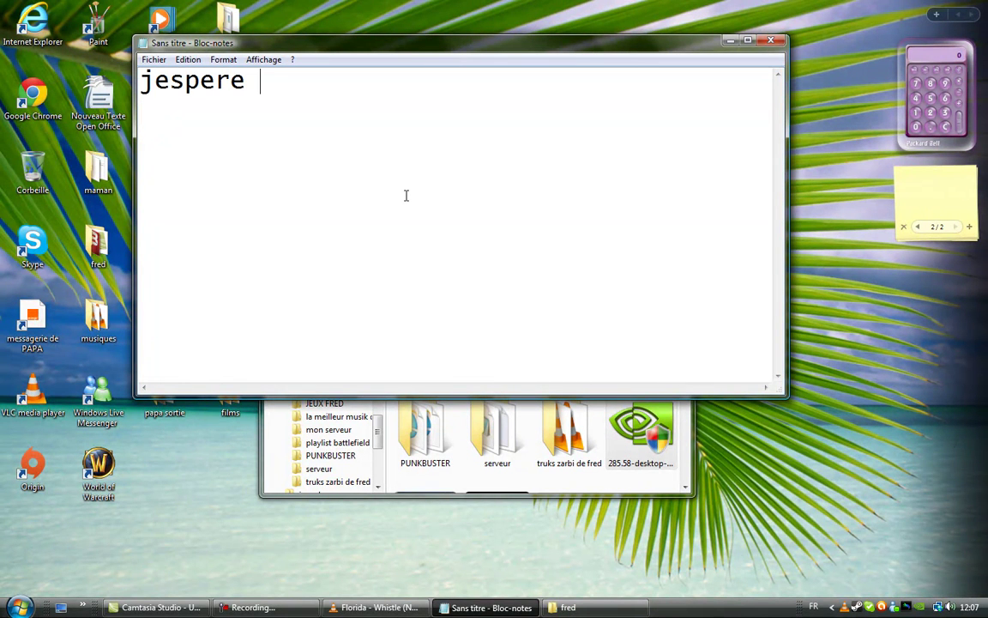
text(que ma vide)
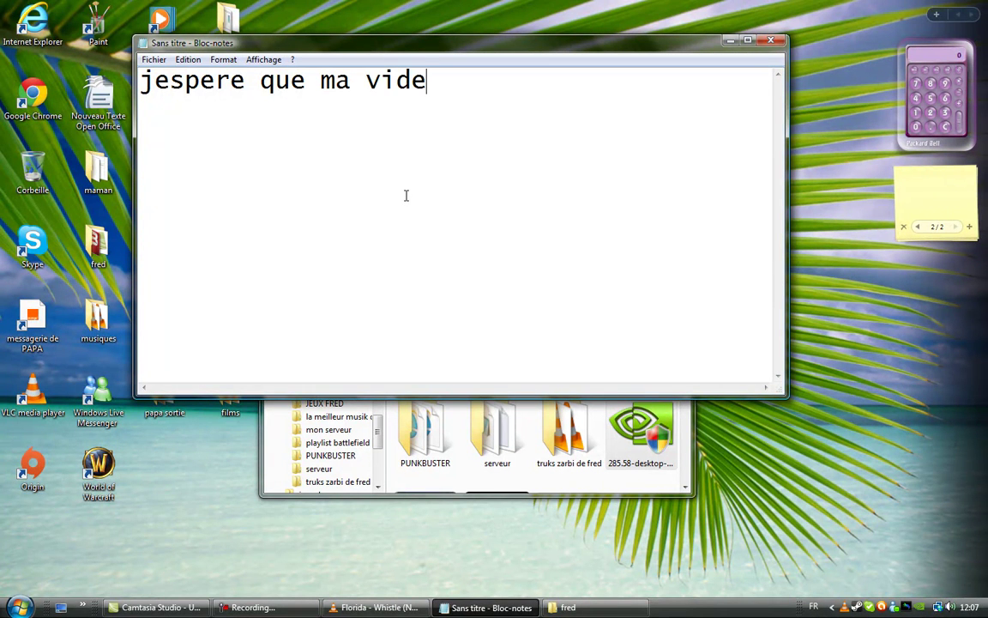
text(o vous aura )
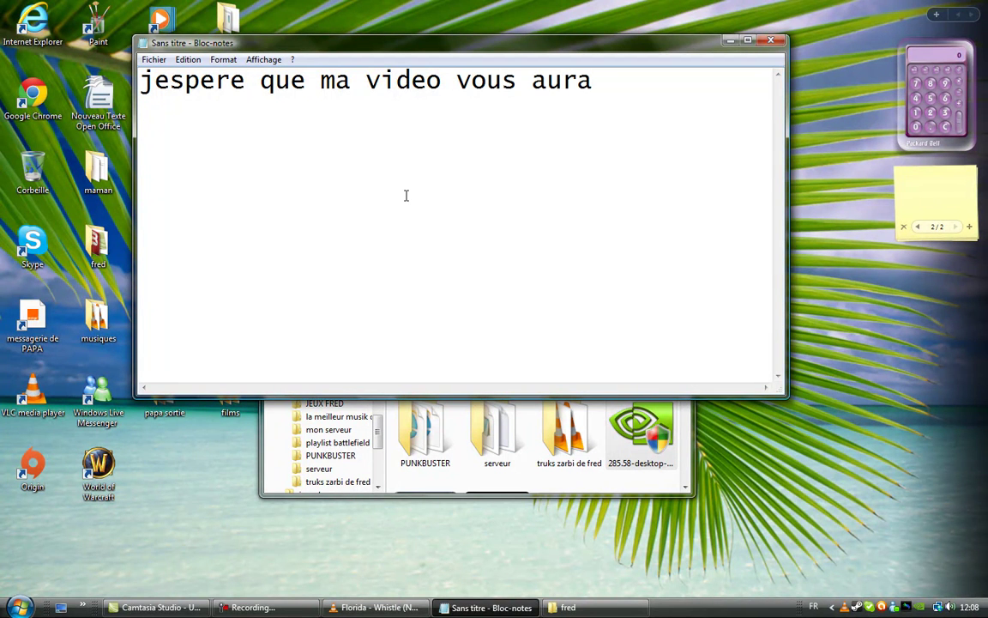
text(aider)
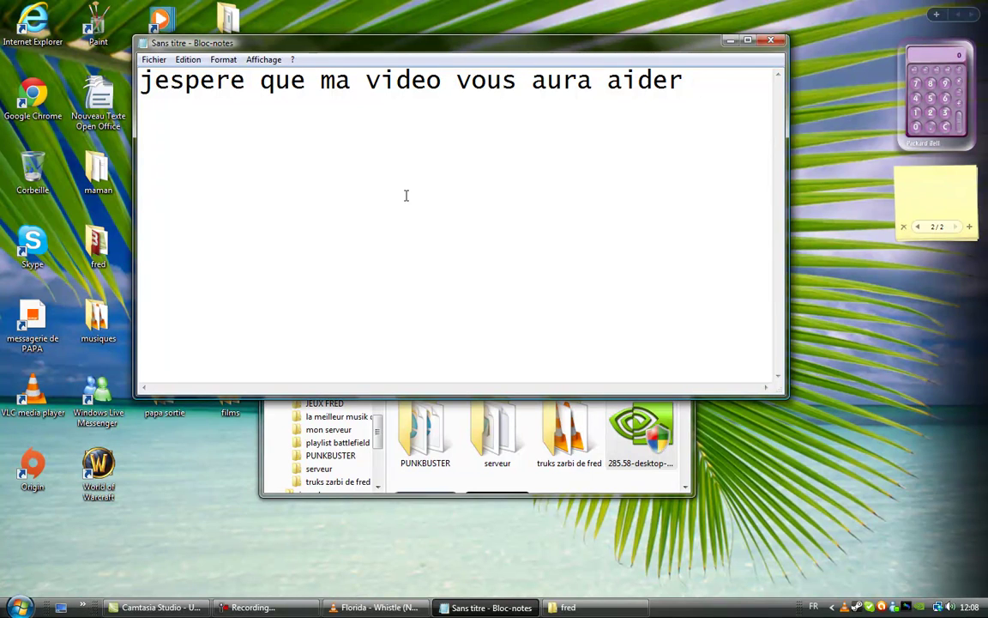
text(merci)
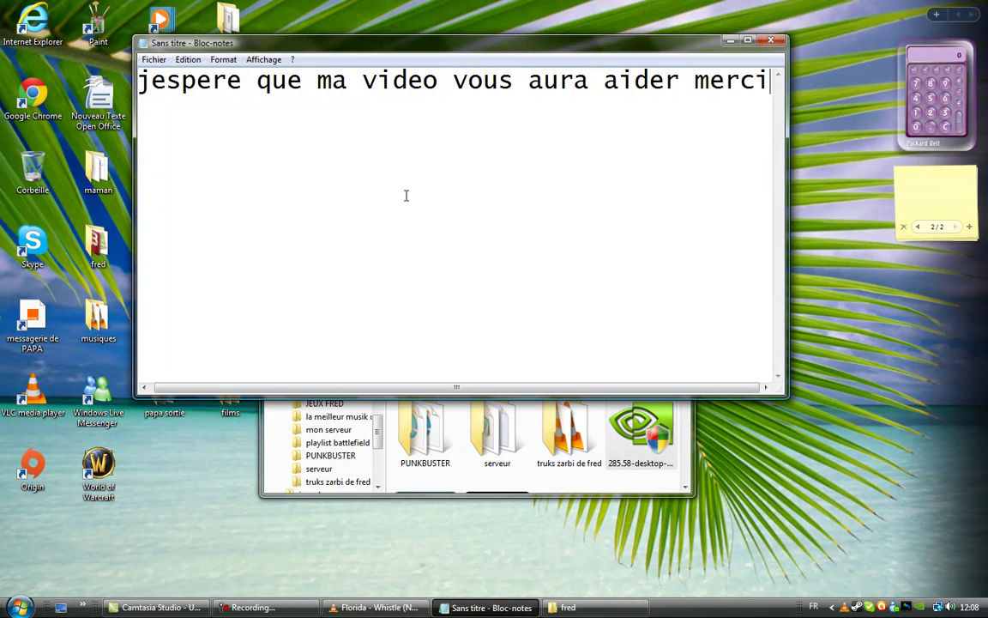
Erase the note hoping the video was helpful from the Bloc-notes document
key(BackSpace)
key(BackSpace)
key(BackSpace)
key(BackSpace)
key(BackSpace)
key(BackSpace)
key(BackSpace)
key(BackSpace)
key(BackSpace)
key(BackSpace)
key(BackSpace)
key(BackSpace)
key(BackSpace)
key(BackSpace)
key(BackSpace)
key(BackSpace)
key(BackSpace)
key(BackSpace)
key(BackSpace)
key(BackSpace)
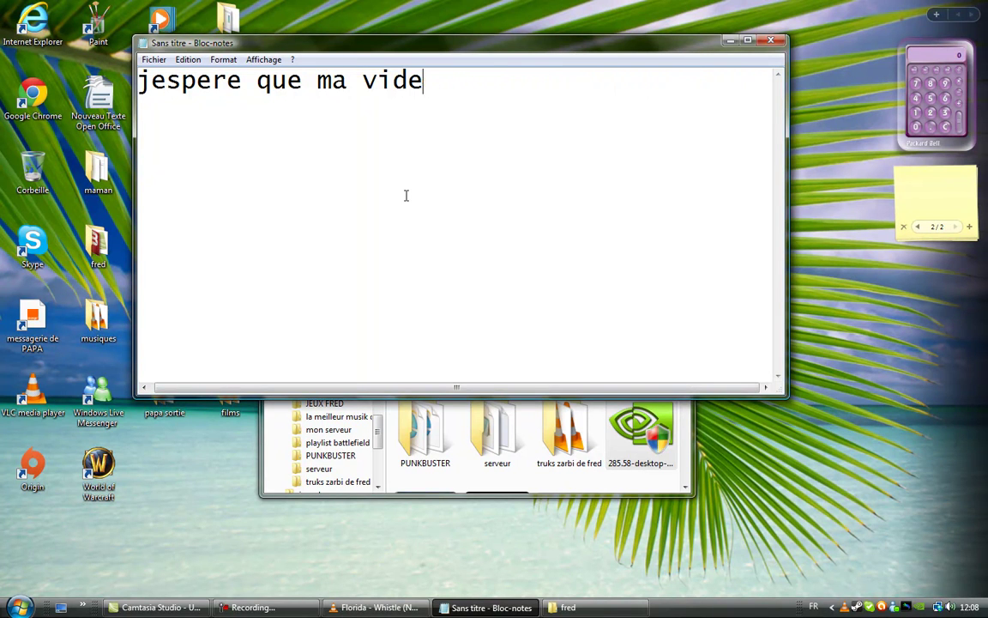
key(BackSpace)
key(BackSpace)
key(BackSpace)
key(BackSpace)
key(BackSpace)
key(BackSpace)
Write the note "et noublier paas d'aimer (ou pas =( )" in Bloc-notes
text(et )
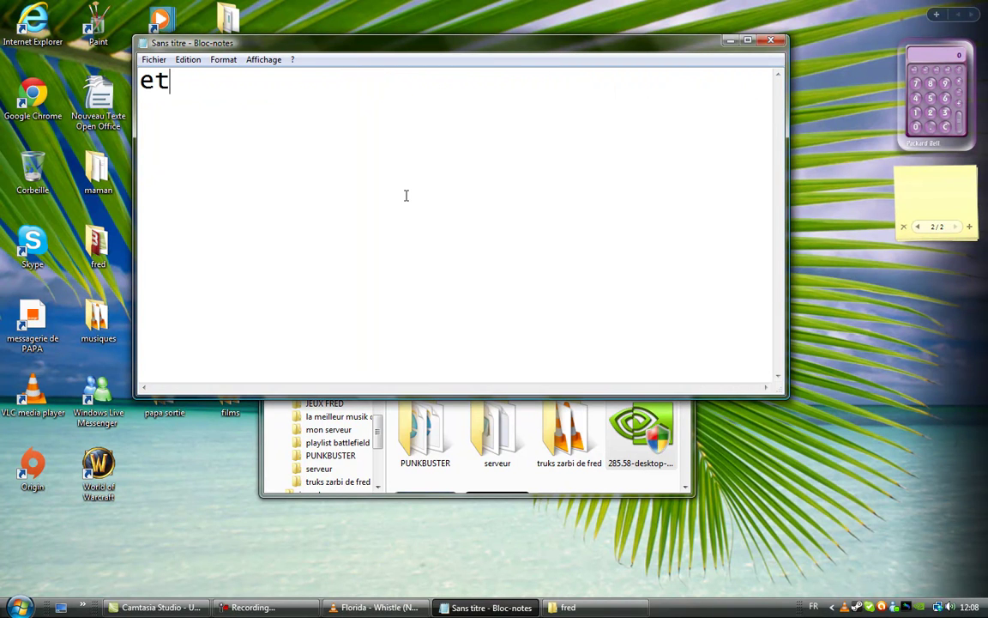
text(nou)
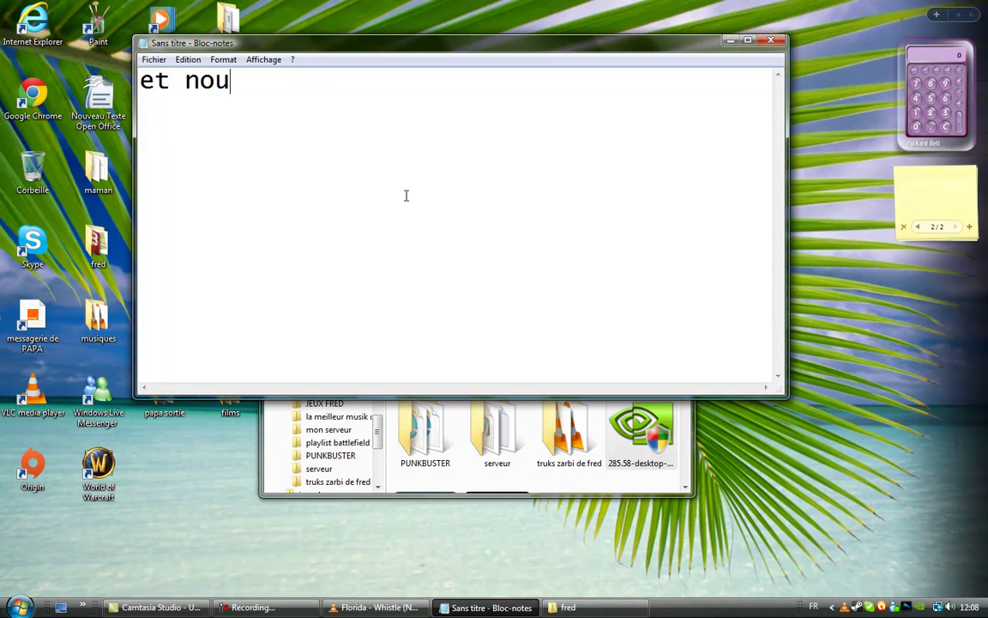
text(blier )
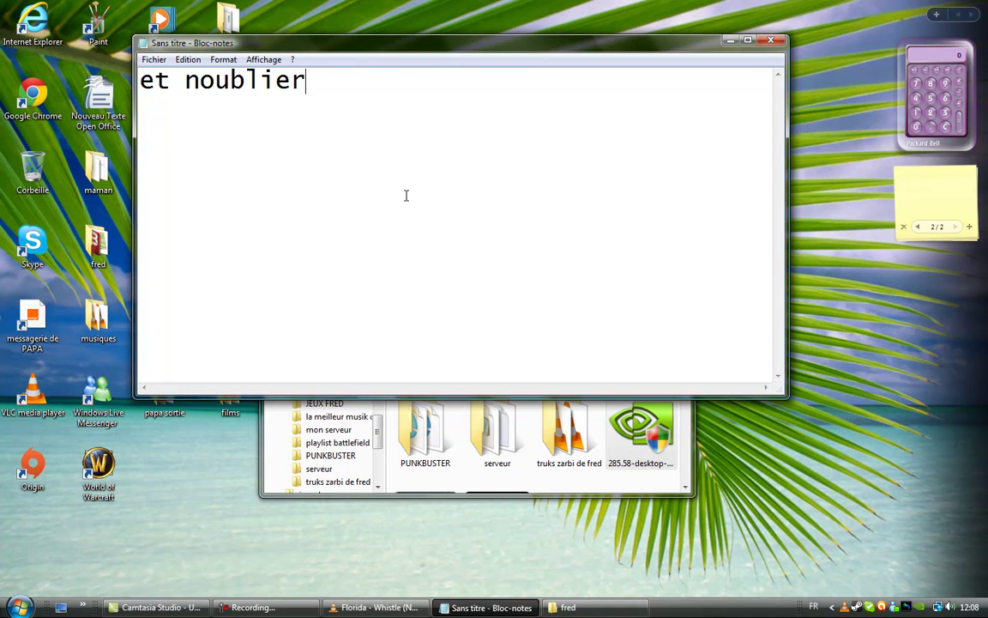
text(paas )
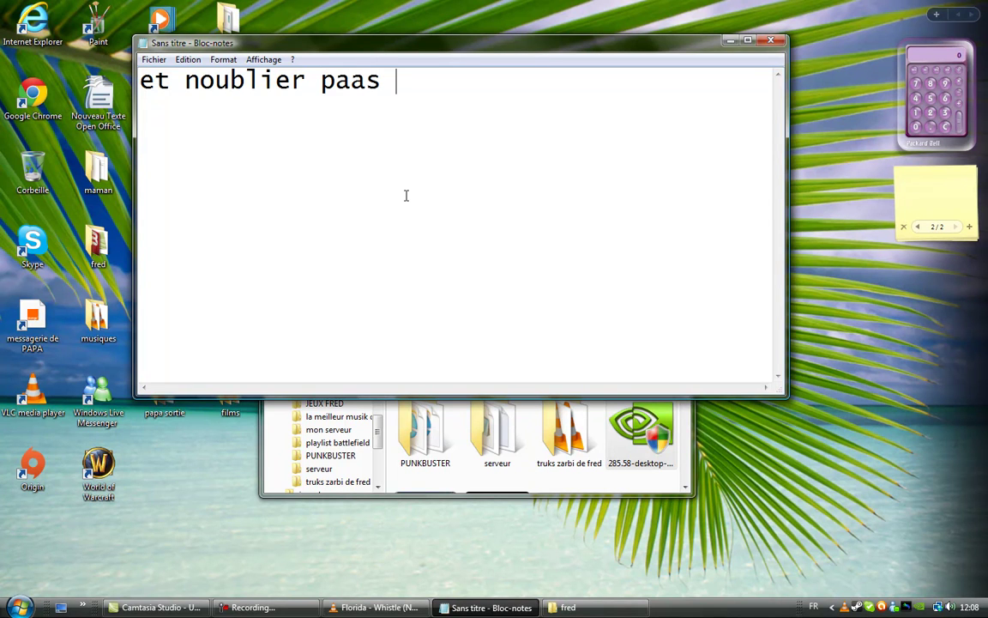
text(d'aimer )
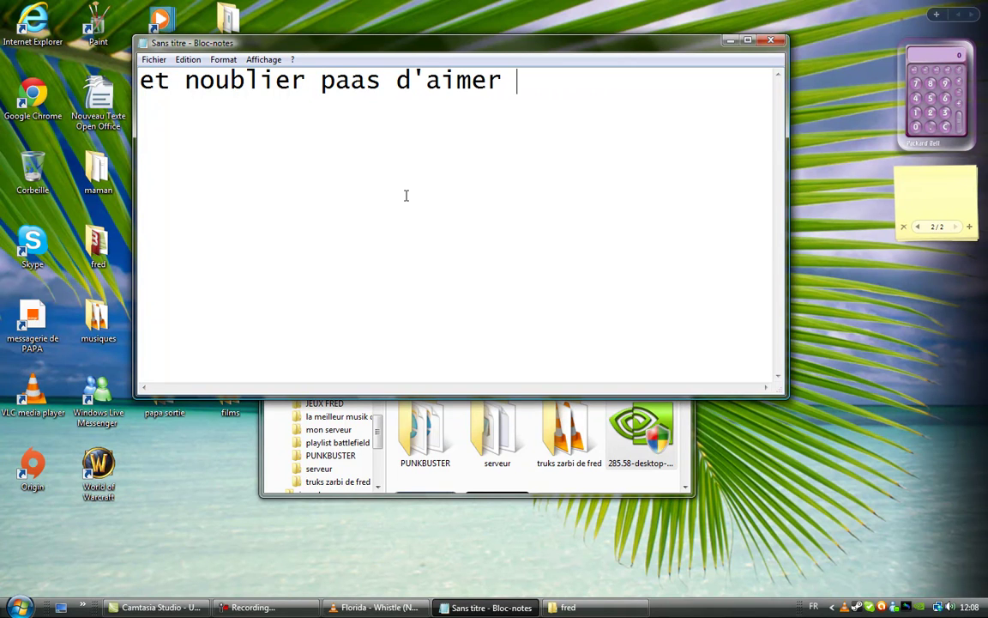
text((ou pas )
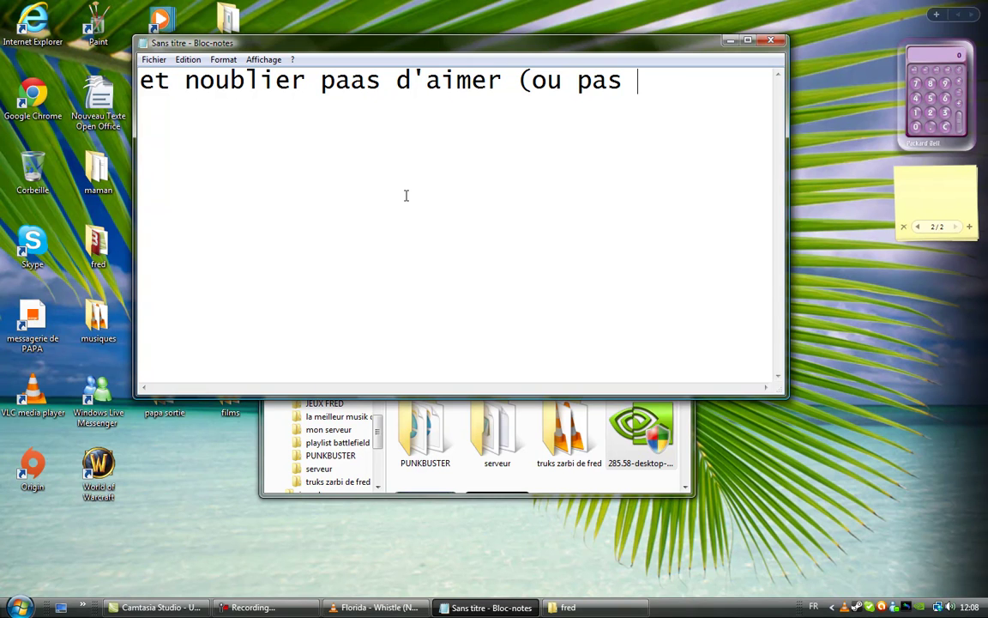
text(=( =)
key(BackSpace)
text())
Erase the note asking viewers to like the video from the Bloc-notes document
key(BackSpace)
key(BackSpace)
key(BackSpace)
key(BackSpace)
key(BackSpace)
key(BackSpace)
key(BackSpace)
key(BackSpace)
key(BackSpace)
key(BackSpace)
key(BackSpace)
key(BackSpace)
key(BackSpace)
key(BackSpace)
key(BackSpace)
key(BackSpace)
key(BackSpace)
key(BackSpace)
key(BackSpace)
key(BackSpace)
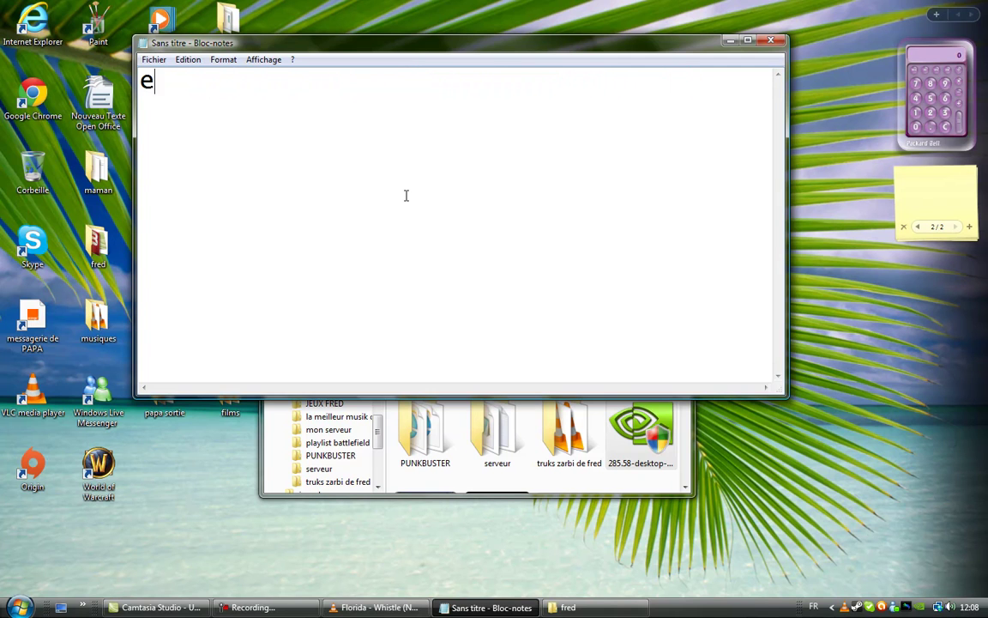